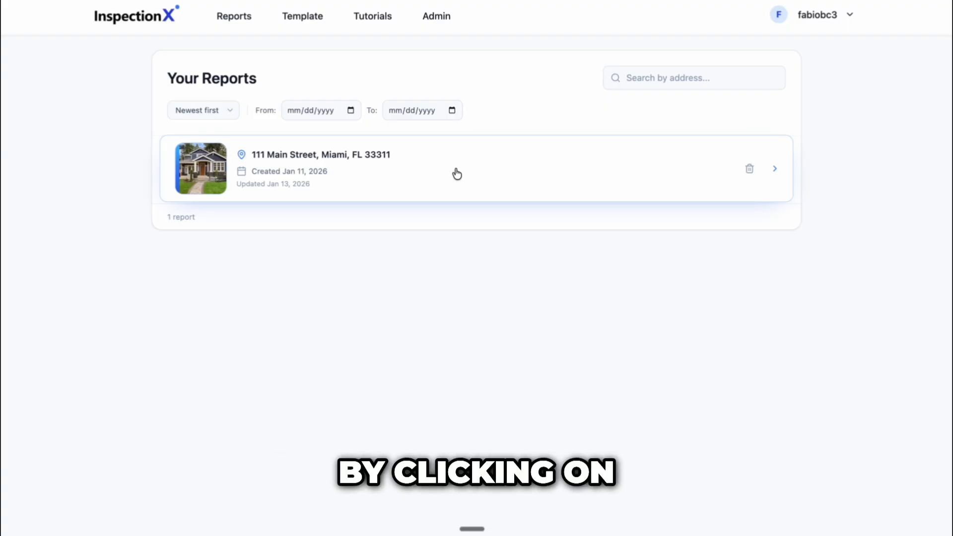
Open the listed inspection report and jump to the Driveway item in the Exterior and Site Elements component
{"action": "left_click", "coordinate": [456, 173]}
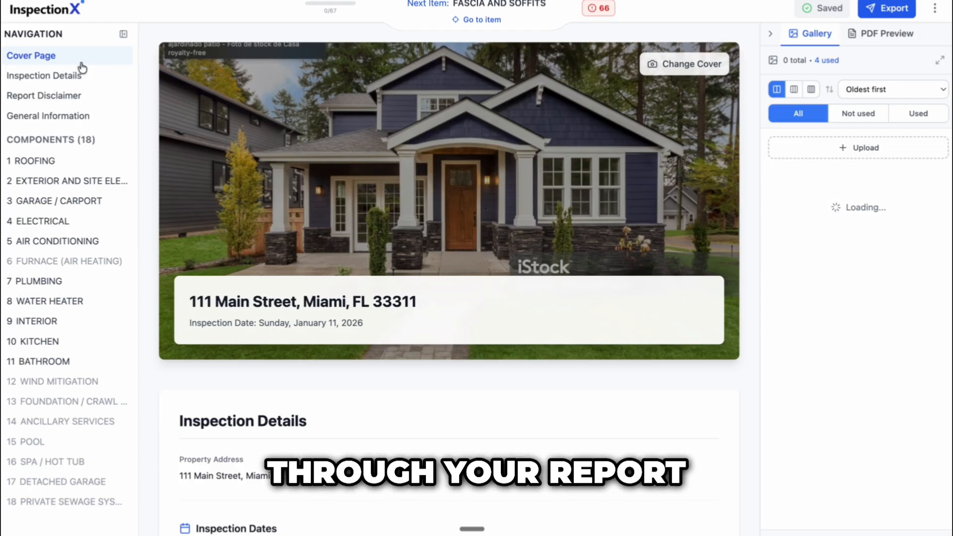
{"action": "left_click", "coordinate": [59, 184]}
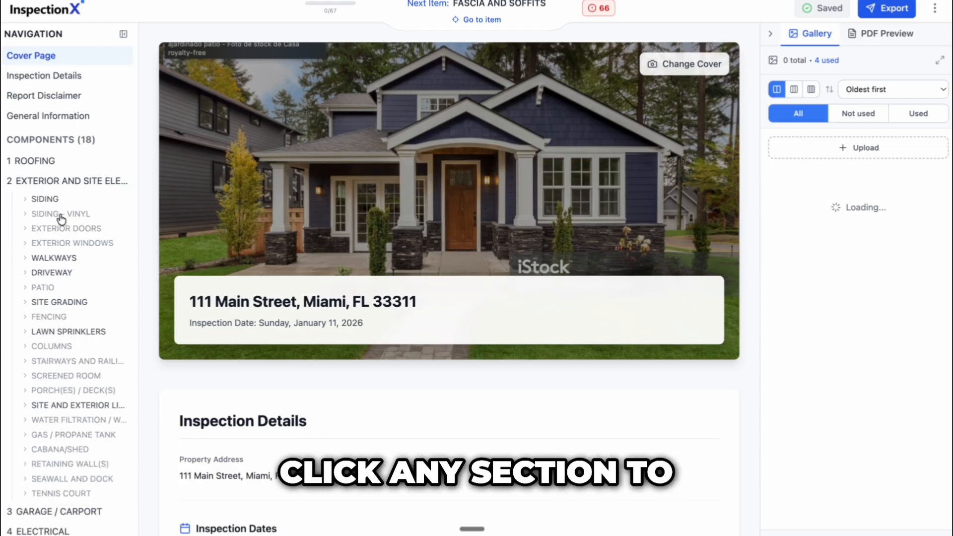
{"action": "left_click", "coordinate": [62, 275]}
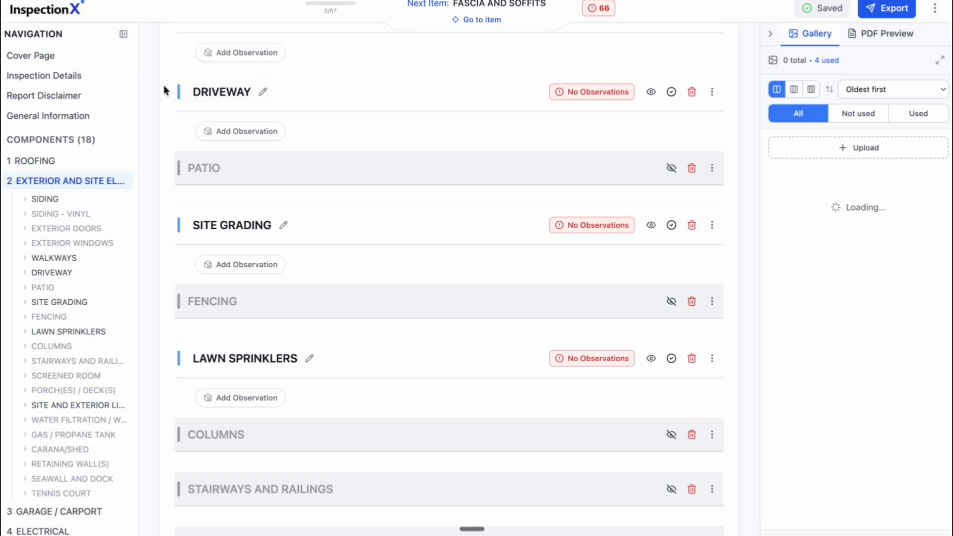
Browse the full report's PDF preview, and collapse both the section navigation and the photo gallery
{"action": "left_click", "coordinate": [125, 38]}
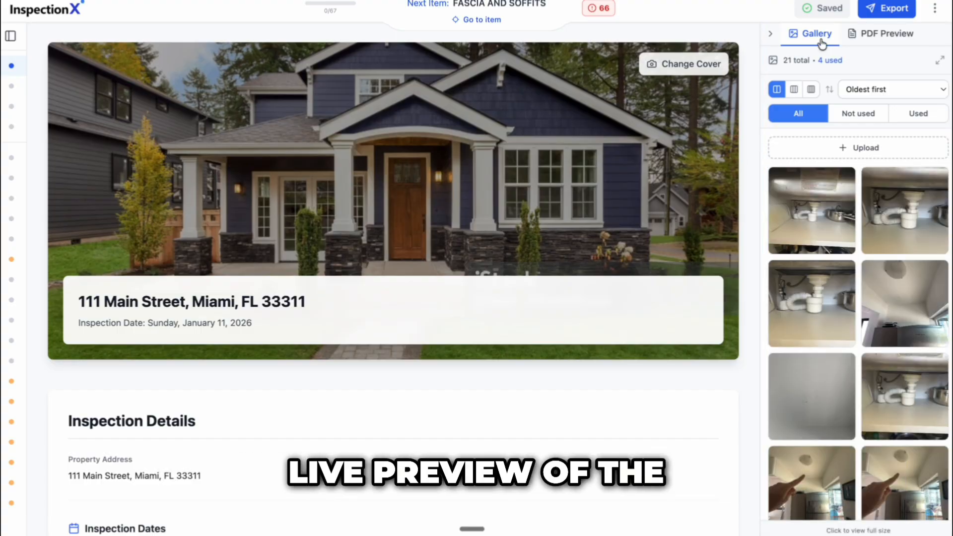
{"action": "left_click", "coordinate": [874, 35]}
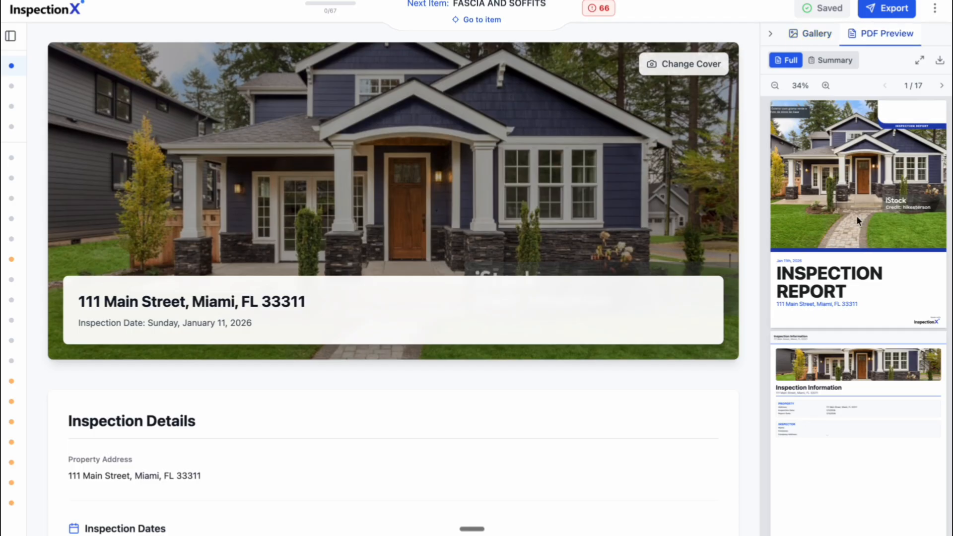
{"action": "scroll", "coordinate": [859, 230], "scroll_direction": "down", "scroll_amount": 8}
{"action": "scroll", "coordinate": [859, 231], "scroll_direction": "down", "scroll_amount": 10}
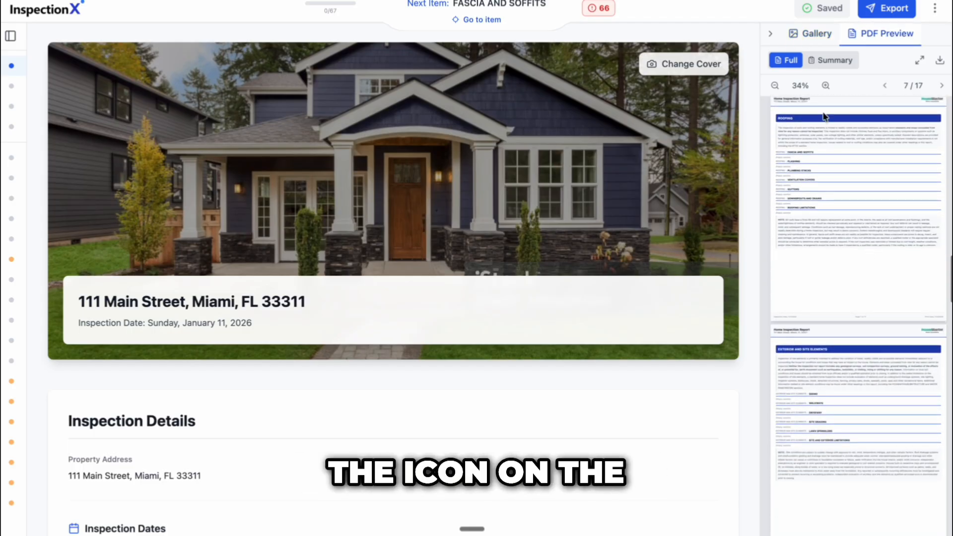
{"action": "left_click", "coordinate": [813, 34]}
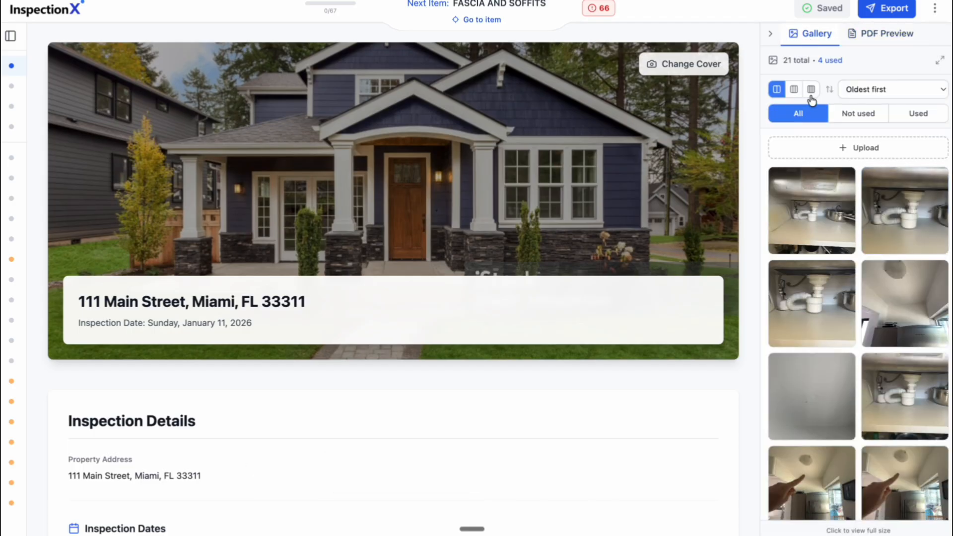
{"action": "left_click", "coordinate": [771, 35]}
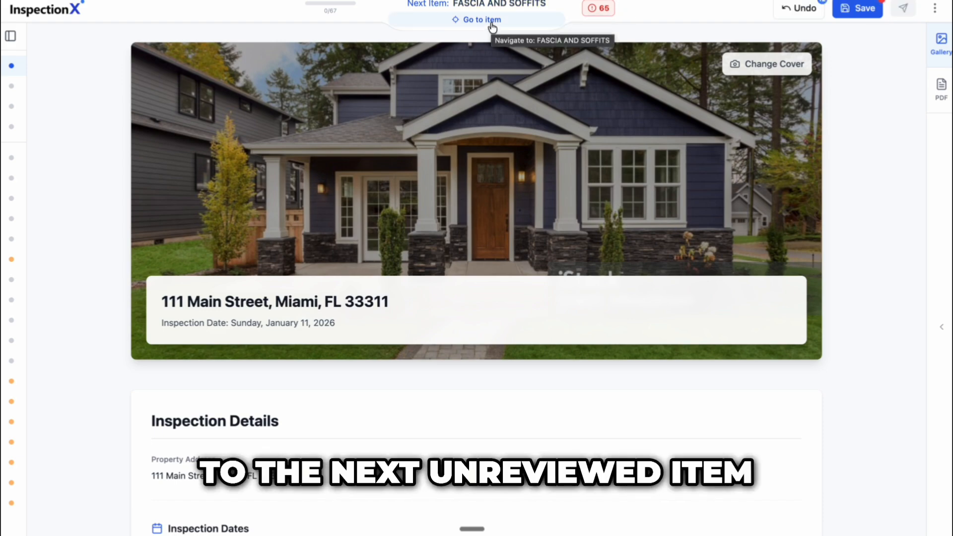
Mark the Fascia and Soffits item and the Flashing item in Roofing as reviewed
{"action": "left_click", "coordinate": [491, 22]}
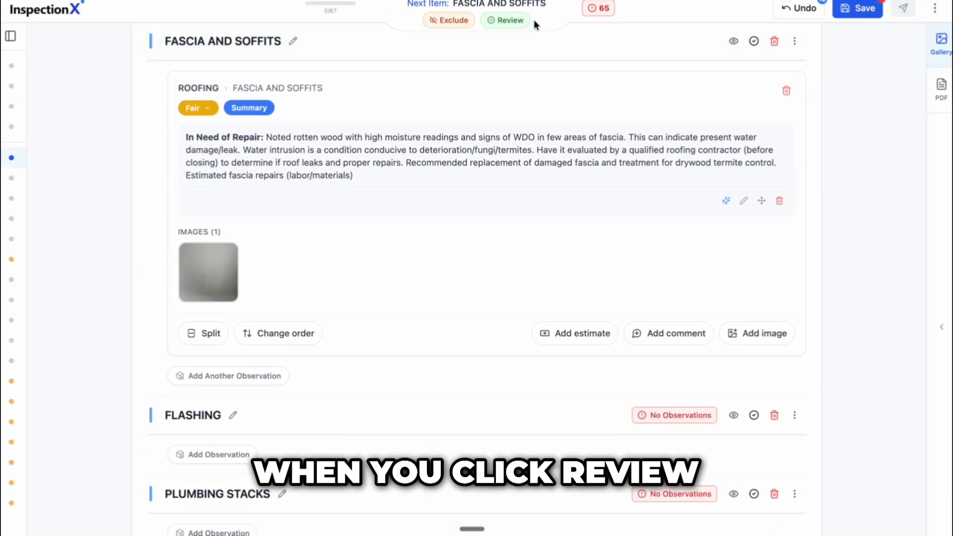
{"action": "left_click", "coordinate": [505, 22]}
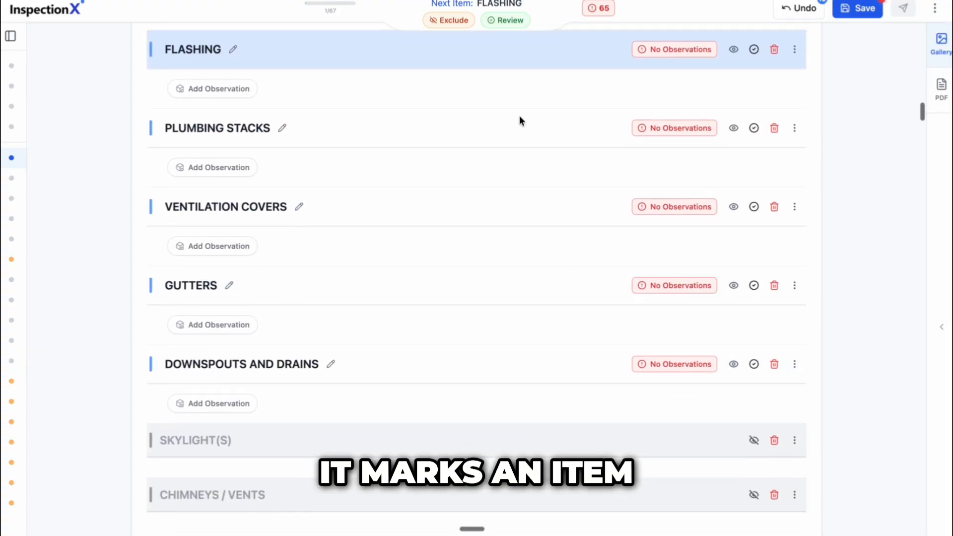
{"action": "scroll", "coordinate": [519, 115], "scroll_direction": "up", "scroll_amount": 4}
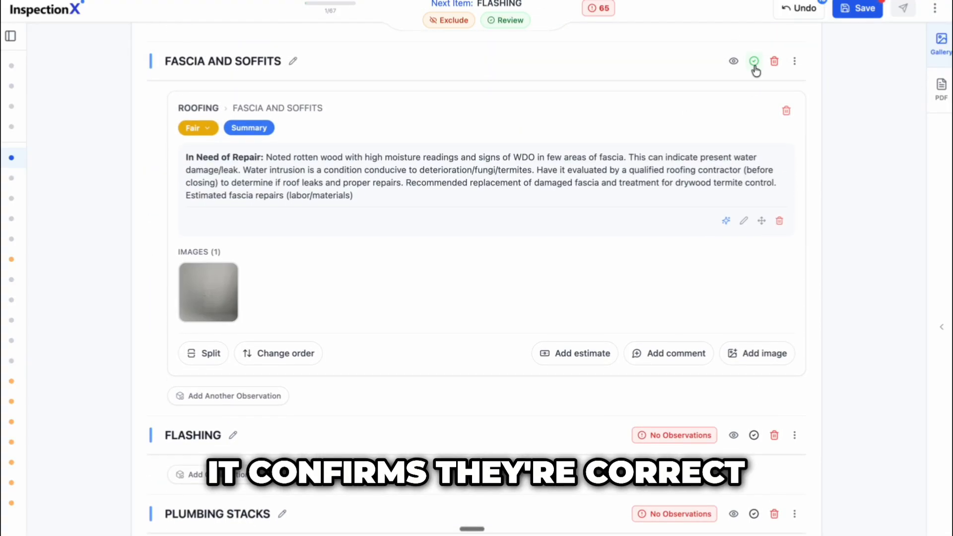
{"action": "left_click", "coordinate": [508, 4]}
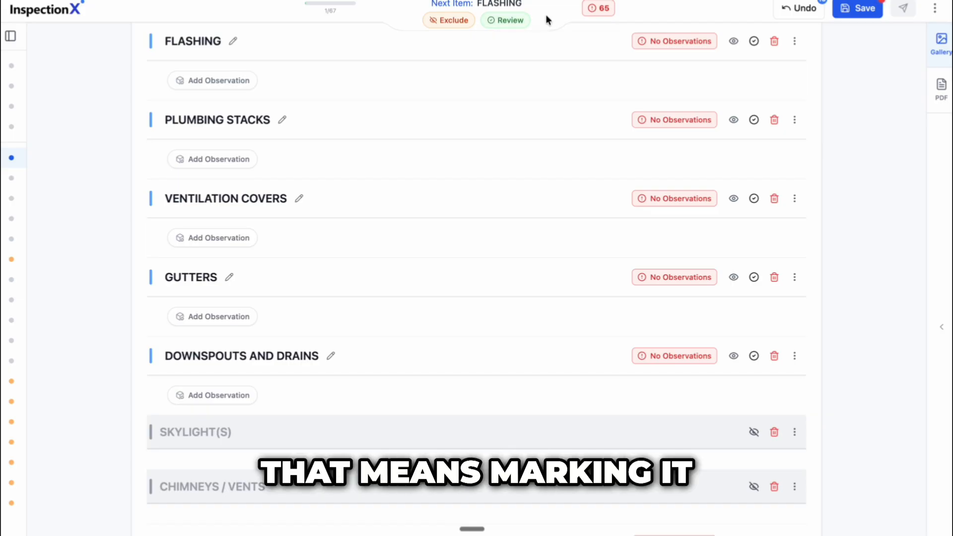
{"action": "left_click", "coordinate": [510, 22]}
{"action": "scroll", "coordinate": [512, 143], "scroll_direction": "up", "scroll_amount": 5}
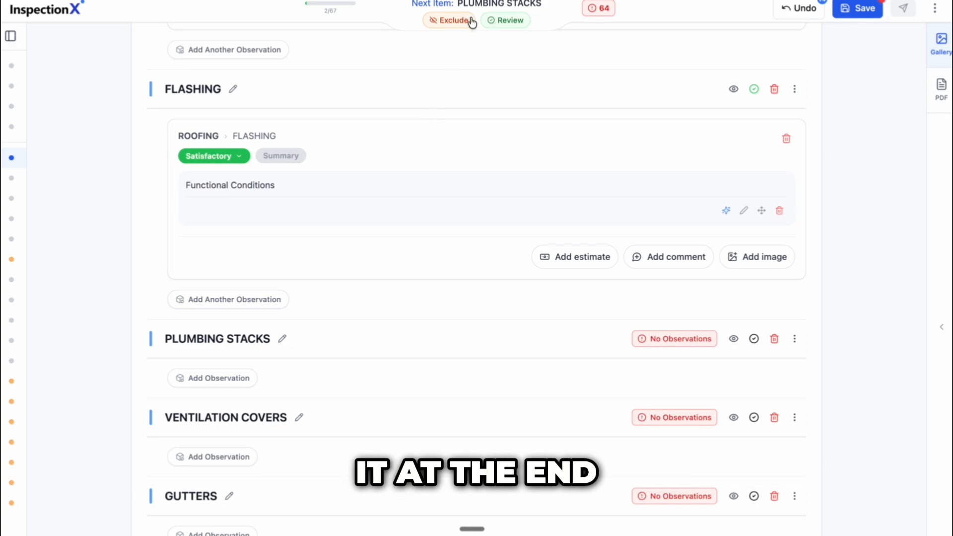
Exclude Plumbing Stacks from the Roofing section and mark Ventilation Covers as reviewed
{"action": "left_click", "coordinate": [486, 4]}
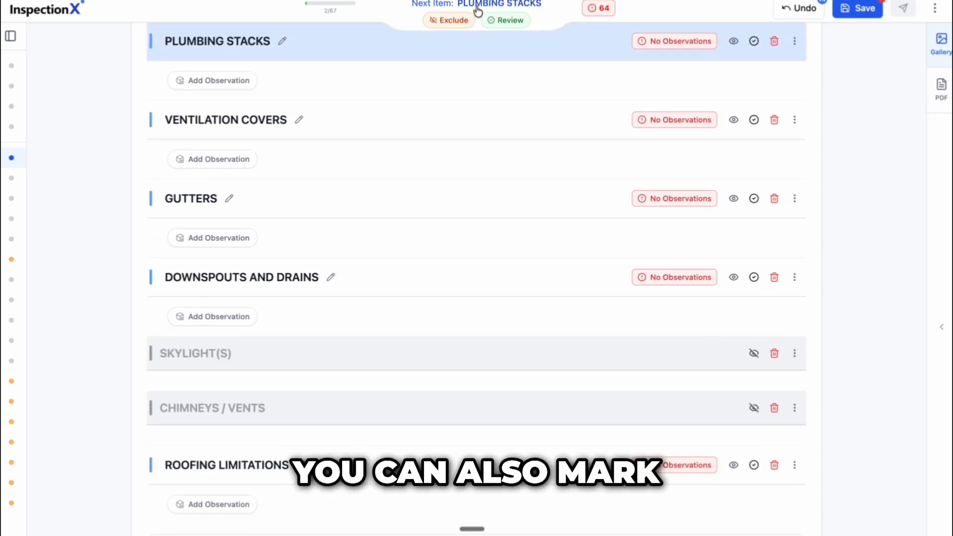
{"action": "left_click", "coordinate": [455, 20]}
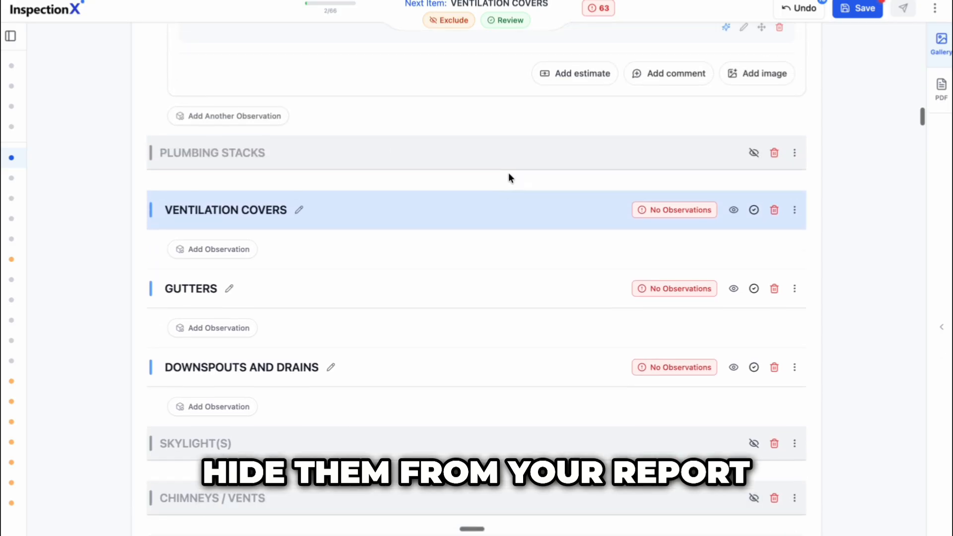
{"action": "left_click", "coordinate": [483, 5]}
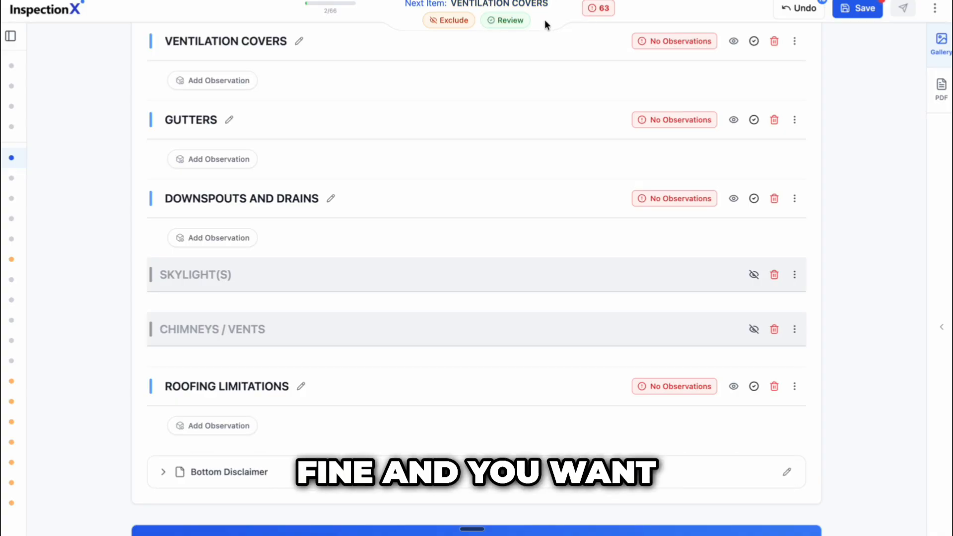
{"action": "left_click", "coordinate": [515, 21]}
{"action": "scroll", "coordinate": [502, 162], "scroll_direction": "up", "scroll_amount": 5}
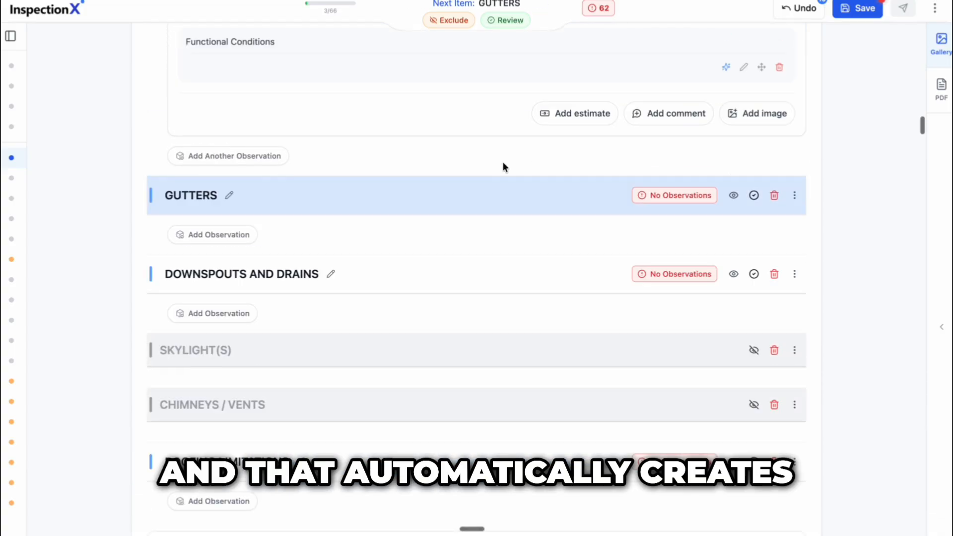
Exclude Gutters and Roofing Limitations from the report, and mark Downspouts and Drains as reviewed
{"action": "left_click", "coordinate": [472, 5]}
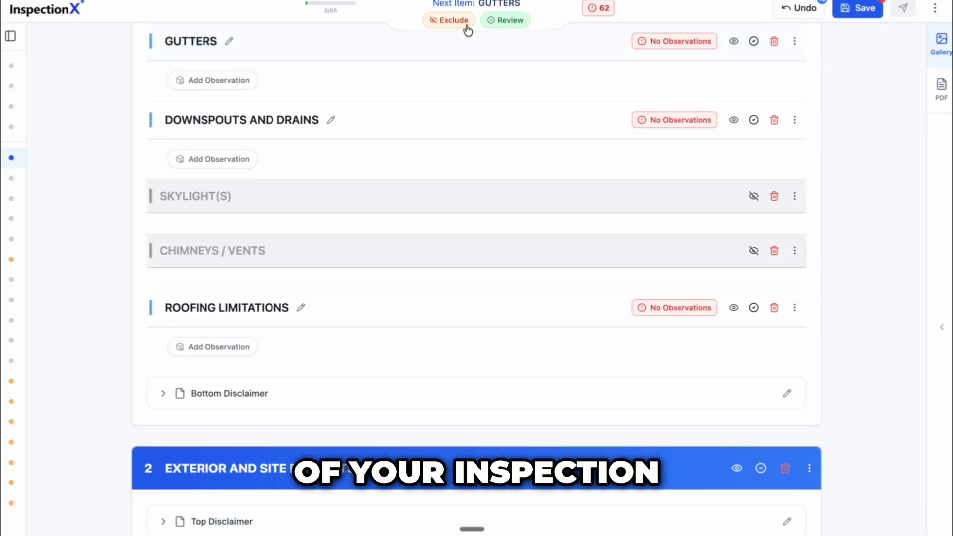
{"action": "left_click", "coordinate": [452, 23]}
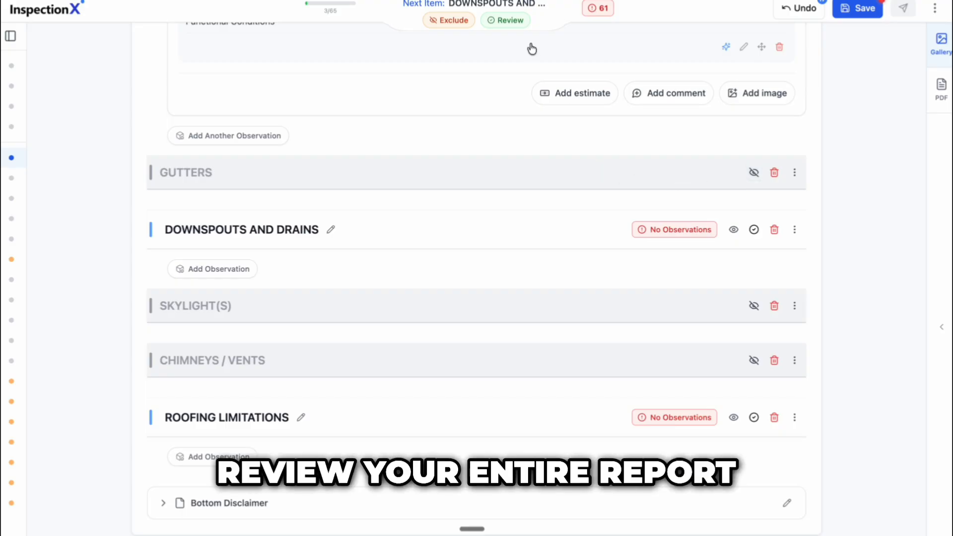
{"action": "left_click", "coordinate": [504, 18]}
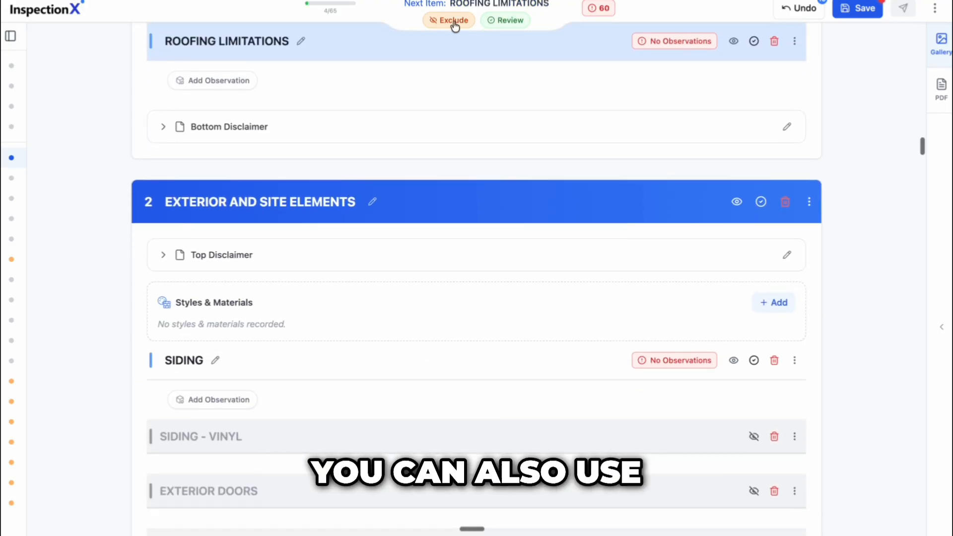
{"action": "left_click", "coordinate": [453, 23]}
Mark Siding and Walkways as reviewed, and review or exclude the following items up to Service Line in Electrical
{"action": "left_click", "coordinate": [497, 23]}
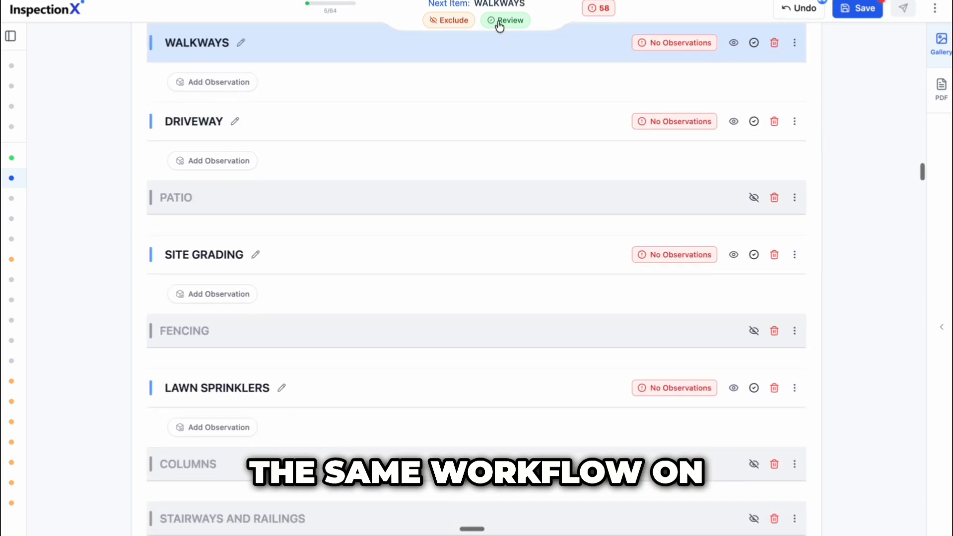
{"action": "left_click", "coordinate": [498, 22]}
{"action": "left_click", "coordinate": [499, 22]}
{"action": "left_click", "coordinate": [457, 22]}
{"action": "left_click", "coordinate": [457, 22]}
{"action": "left_click", "coordinate": [496, 22]}
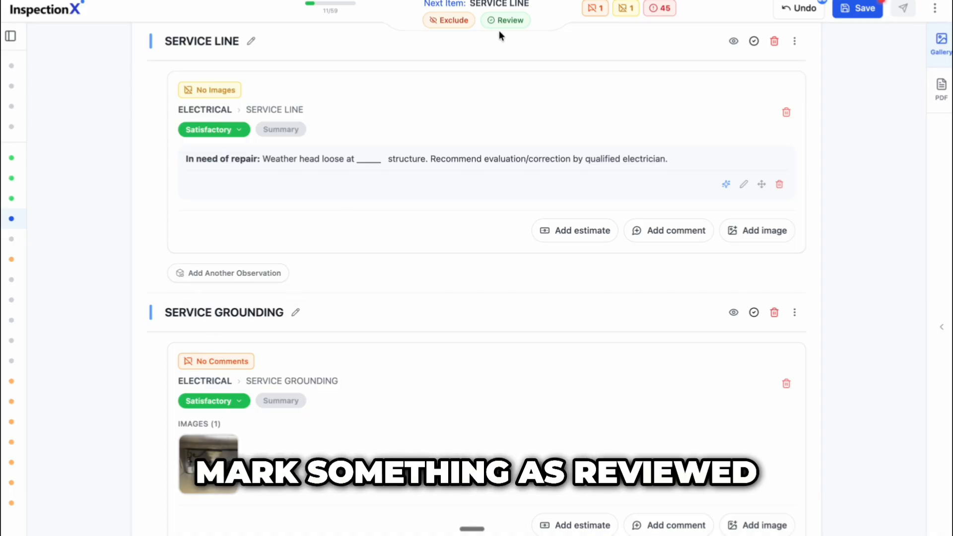
Mark Service Line and Service Grounding in the Electrical section as reviewed and check both items
{"action": "left_click", "coordinate": [511, 20]}
{"action": "left_click", "coordinate": [510, 21]}
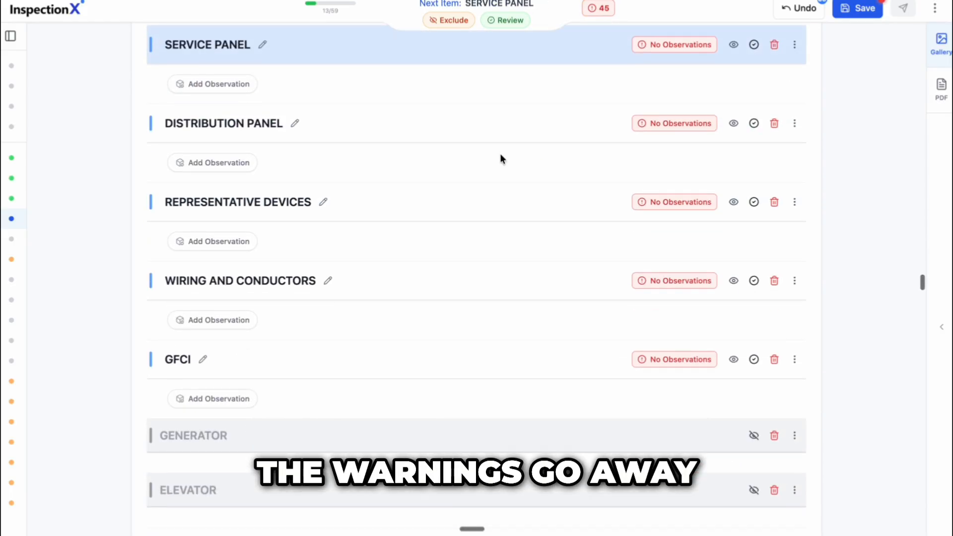
{"action": "scroll", "coordinate": [500, 158], "scroll_direction": "up", "scroll_amount": 6}
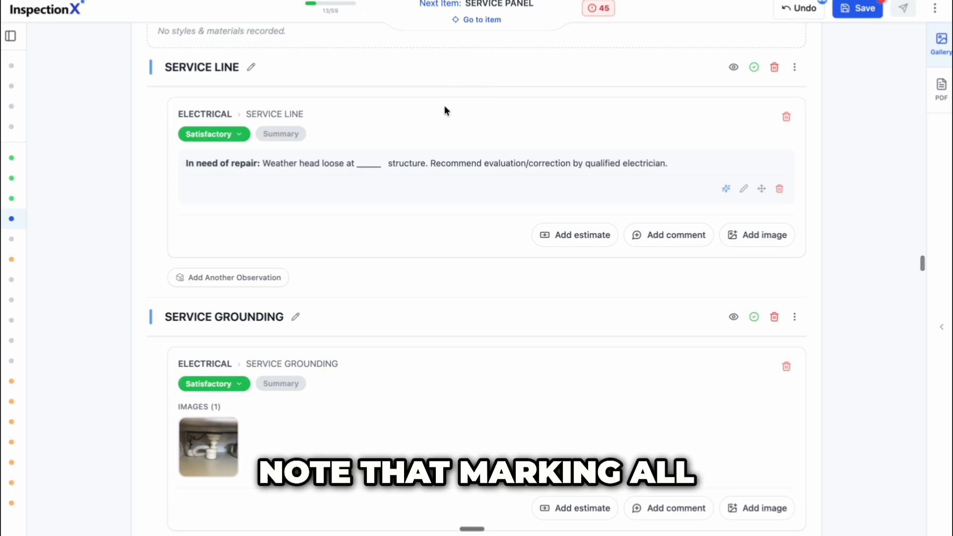
{"action": "scroll", "coordinate": [445, 108], "scroll_direction": "down", "scroll_amount": 1}
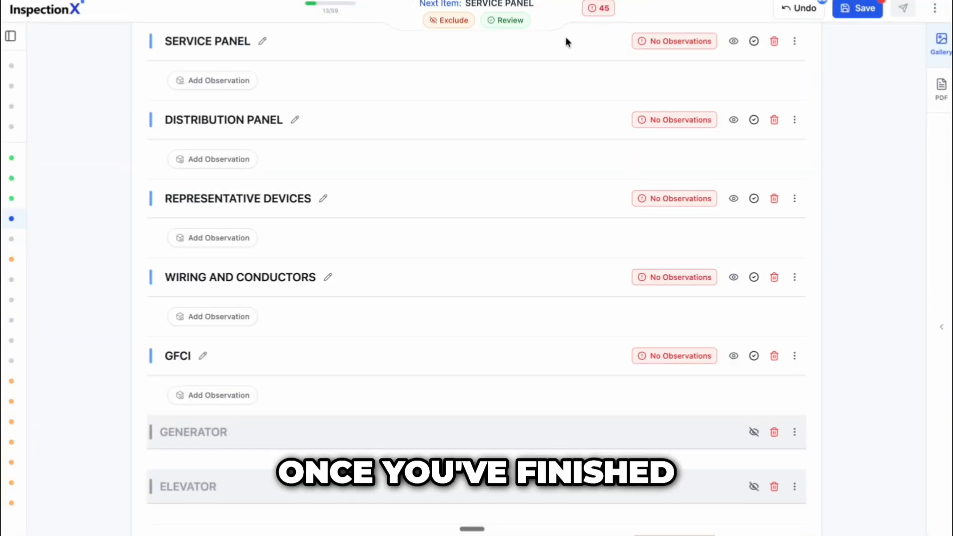
Save the report and look through the available export formats without exporting
{"action": "left_click", "coordinate": [858, 9]}
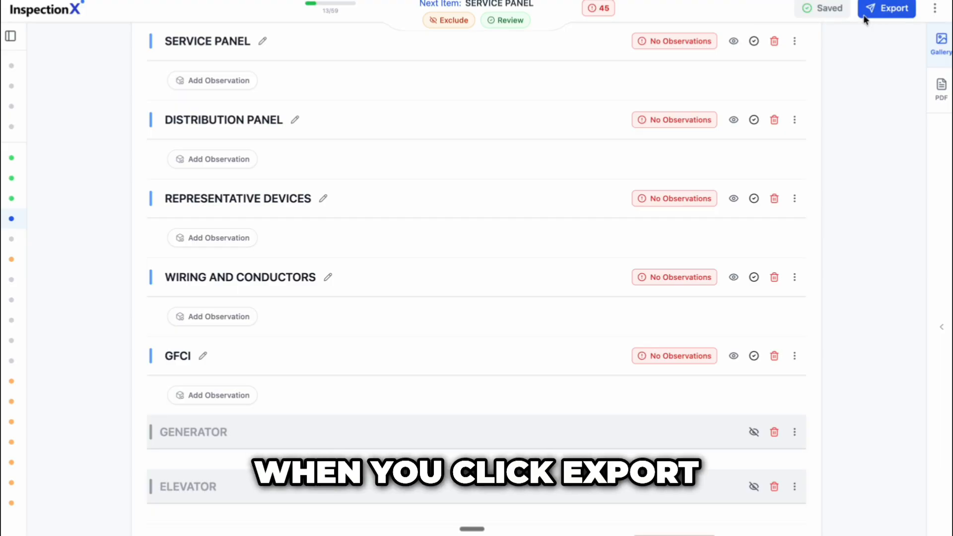
{"action": "left_click", "coordinate": [879, 9]}
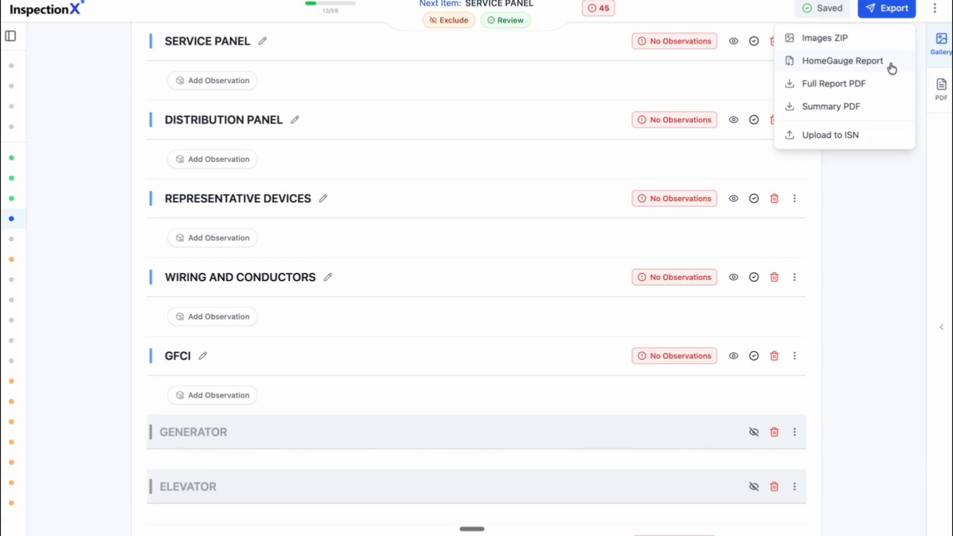
{"action": "left_click", "coordinate": [887, 191]}
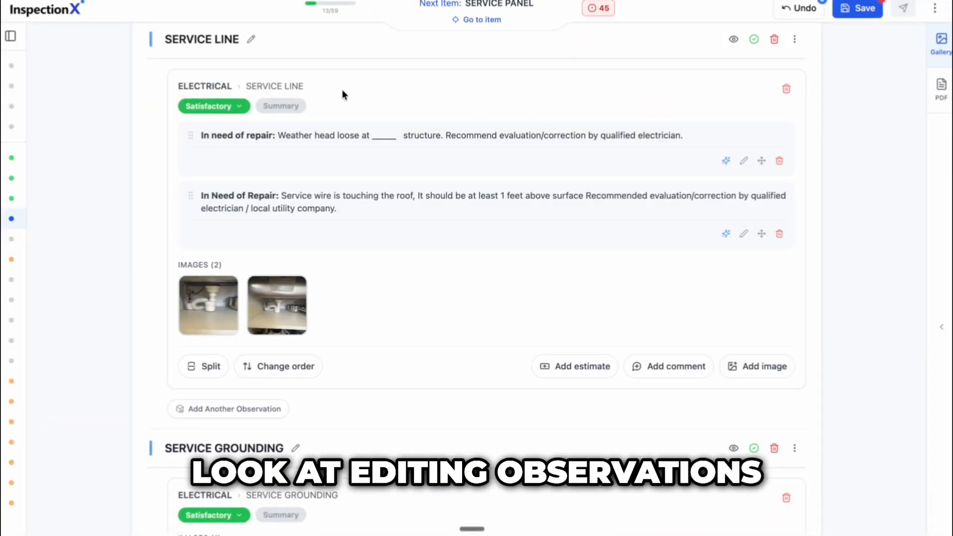
Reclassify the Service Line observation to component Kitchen, item Sink and Plumbing, and save the change
{"action": "left_click", "coordinate": [269, 86]}
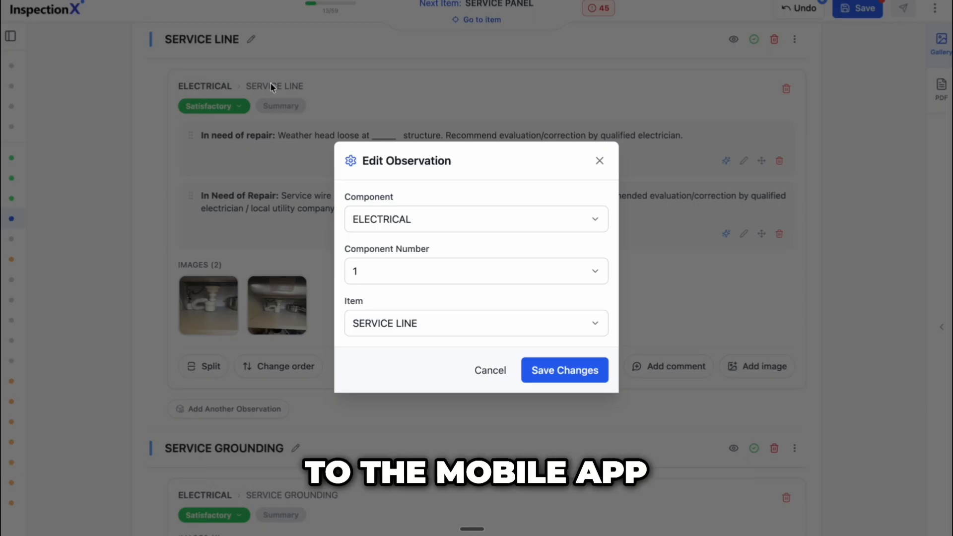
{"action": "left_click", "coordinate": [403, 217]}
{"action": "scroll", "coordinate": [442, 326], "scroll_direction": "down", "scroll_amount": 3}
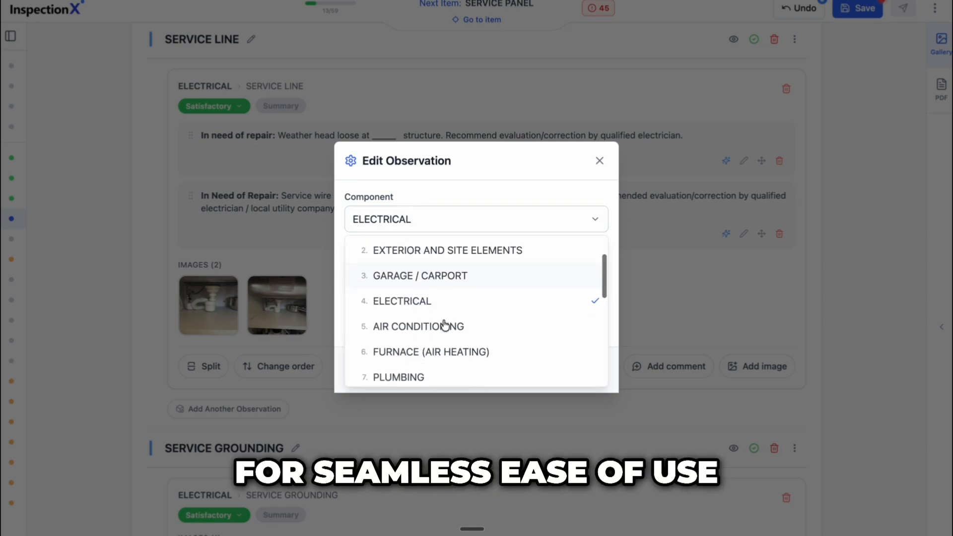
{"action": "scroll", "coordinate": [443, 323], "scroll_direction": "down", "scroll_amount": 3}
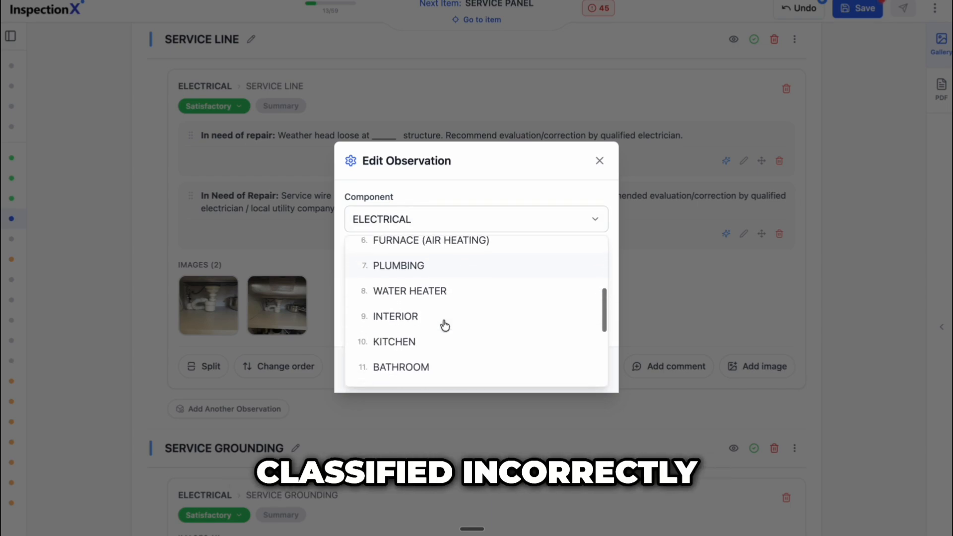
{"action": "left_click", "coordinate": [437, 313]}
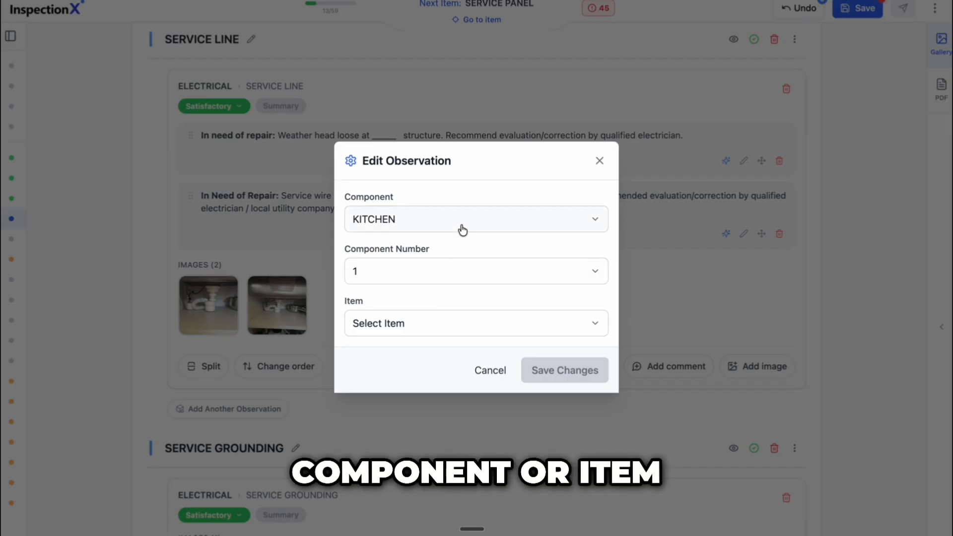
{"action": "left_click", "coordinate": [436, 325]}
{"action": "left_click", "coordinate": [444, 415]}
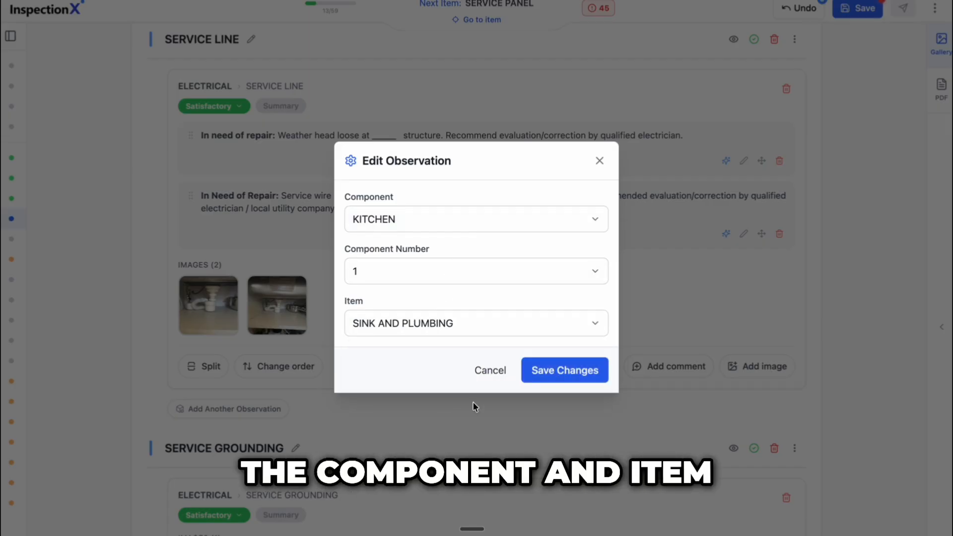
{"action": "left_click", "coordinate": [555, 378]}
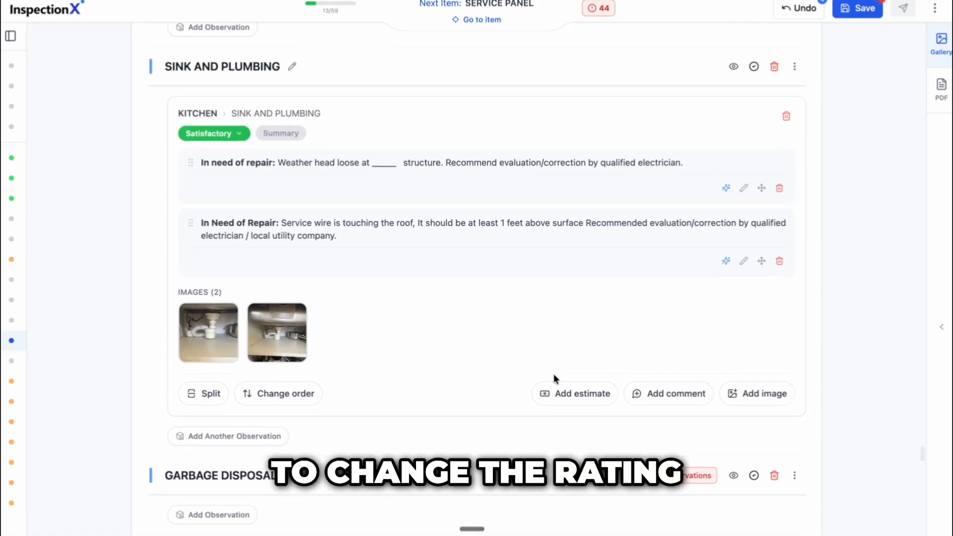
Set the rating of the Kitchen Sink and Plumbing observation to Poor/Defective
{"action": "left_click", "coordinate": [241, 138]}
{"action": "left_click", "coordinate": [224, 212]}
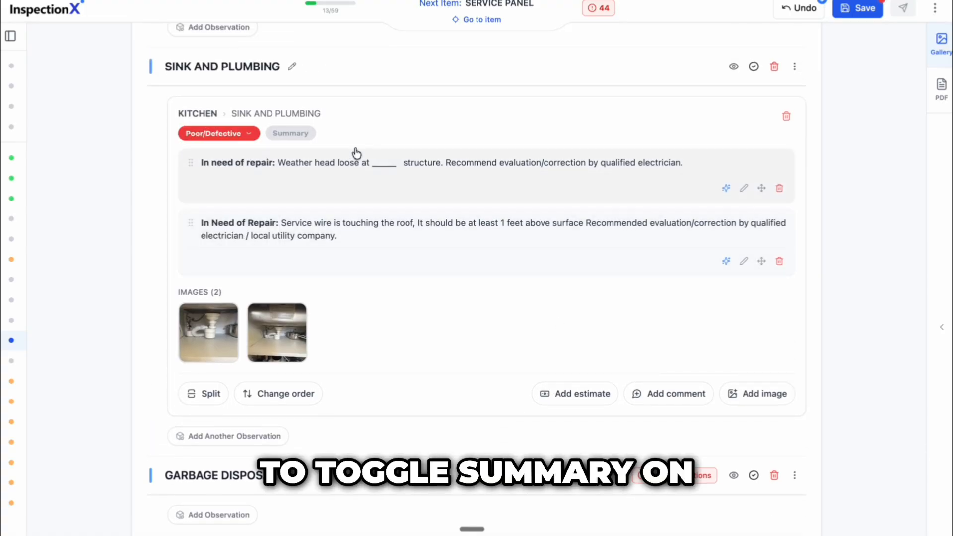
Try the summary flag and a $175 - $250 repair estimate on the Sink and Plumbing observation, resetting the flag to off and the estimate to None
{"action": "left_click", "coordinate": [300, 136]}
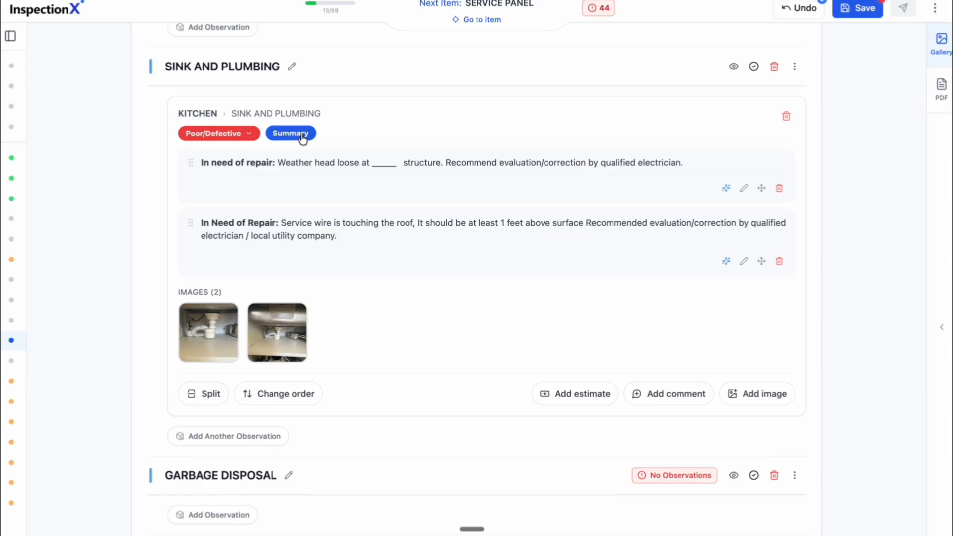
{"action": "left_click", "coordinate": [301, 136]}
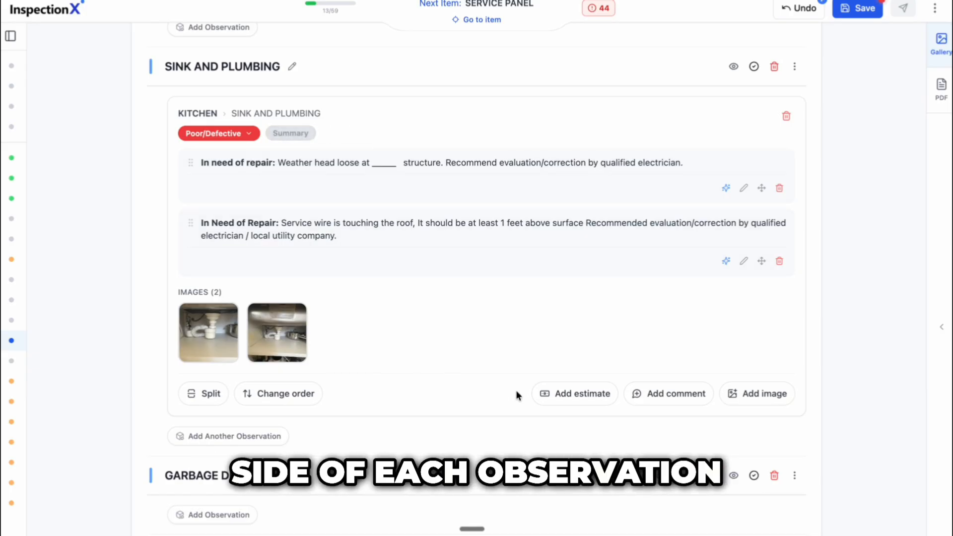
{"action": "left_click", "coordinate": [574, 400]}
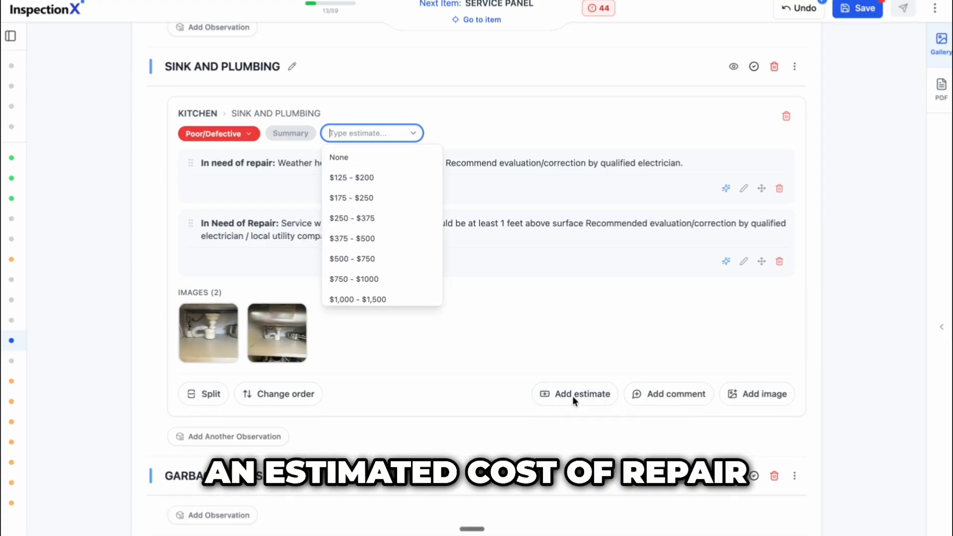
{"action": "left_click", "coordinate": [368, 201]}
{"action": "left_click", "coordinate": [377, 132]}
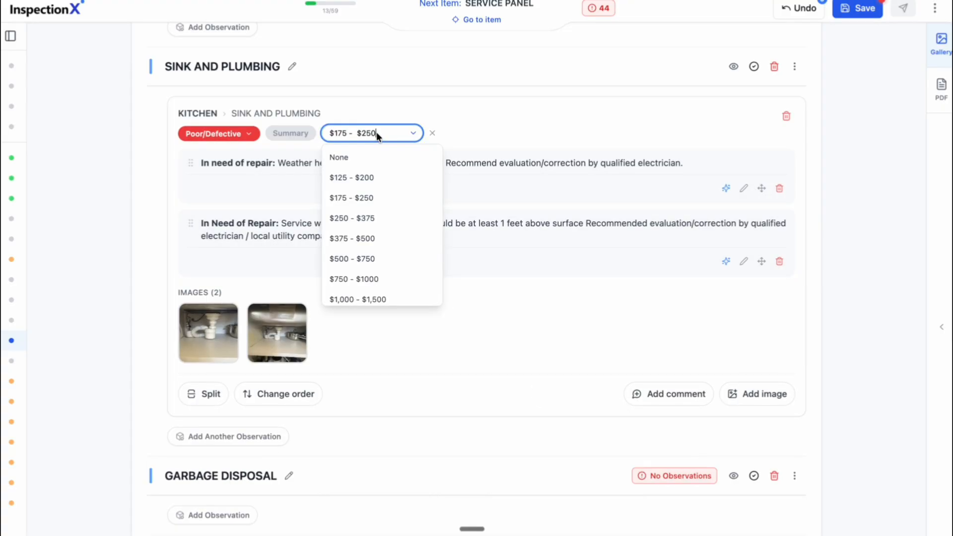
{"action": "left_click", "coordinate": [392, 157]}
Add the comment "test" and one more under-sink image from the gallery to the Sink and Plumbing observation
{"action": "left_click", "coordinate": [688, 398]}
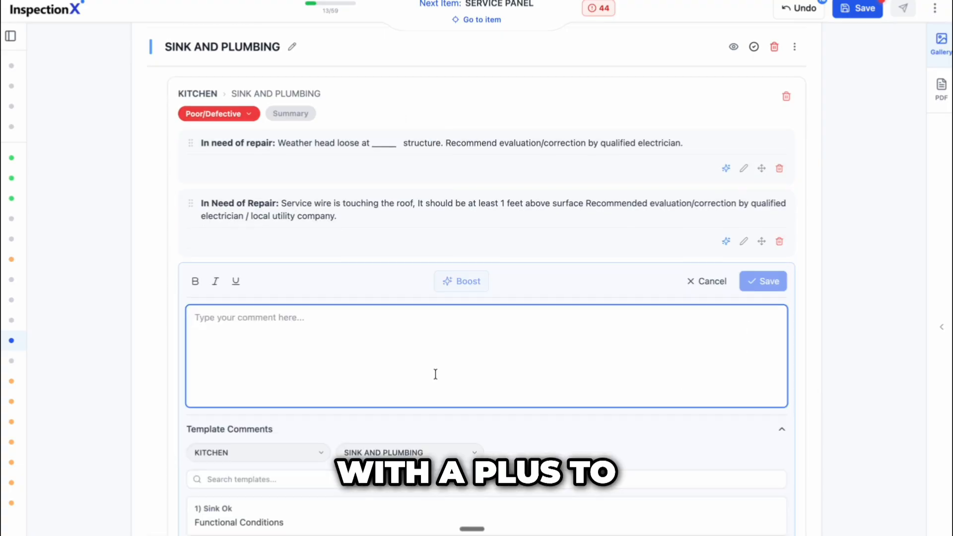
{"action": "type", "text": "test"}
{"action": "left_click", "coordinate": [751, 289]}
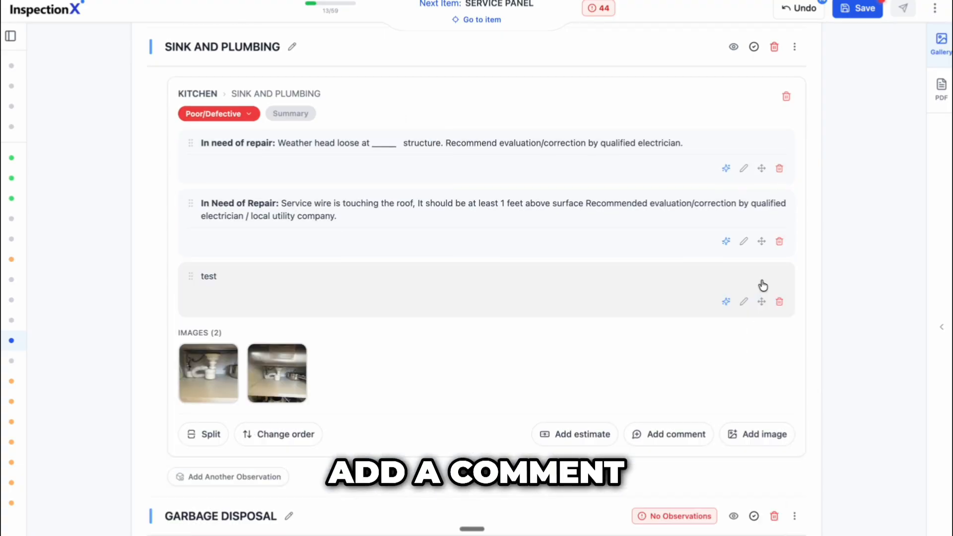
{"action": "left_click", "coordinate": [754, 433]}
{"action": "scroll", "coordinate": [536, 347], "scroll_direction": "down", "scroll_amount": 3}
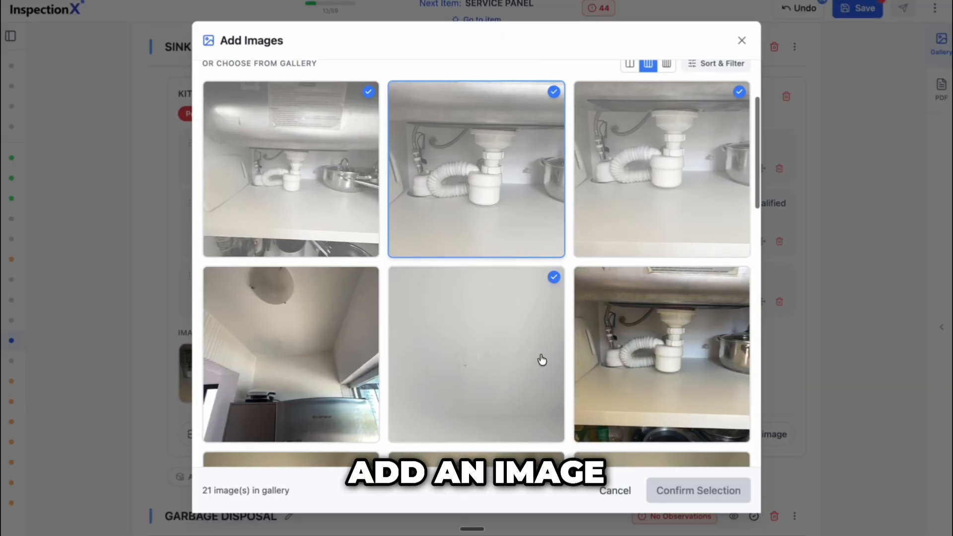
{"action": "left_click", "coordinate": [650, 342]}
{"action": "left_click", "coordinate": [680, 491]}
Filter the image gallery to used images and add the washbasin faucet photo to the Sink and Plumbing observation
{"action": "left_click", "coordinate": [940, 42]}
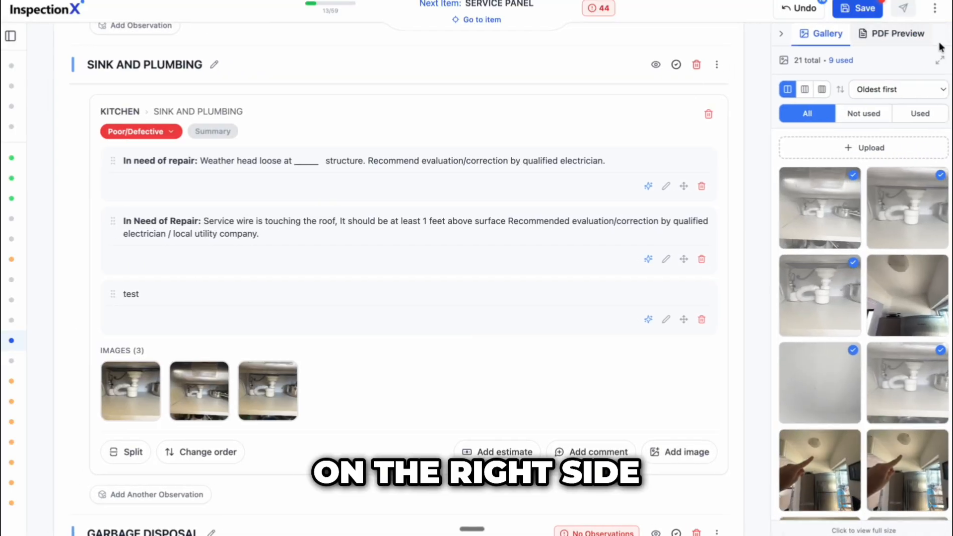
{"action": "left_click", "coordinate": [856, 114]}
{"action": "left_click", "coordinate": [907, 116]}
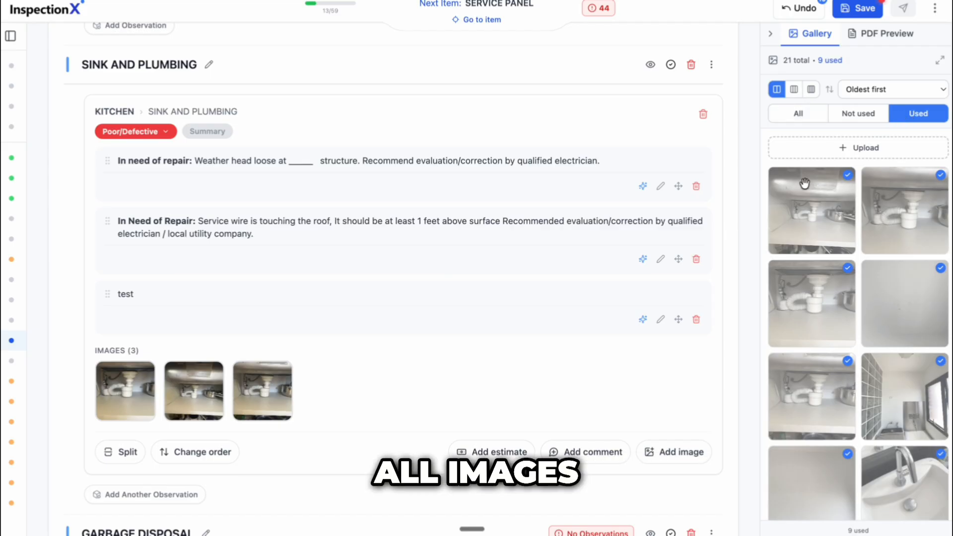
{"action": "left_click_drag", "start_coordinate": [801, 206], "coordinate": [357, 359]}
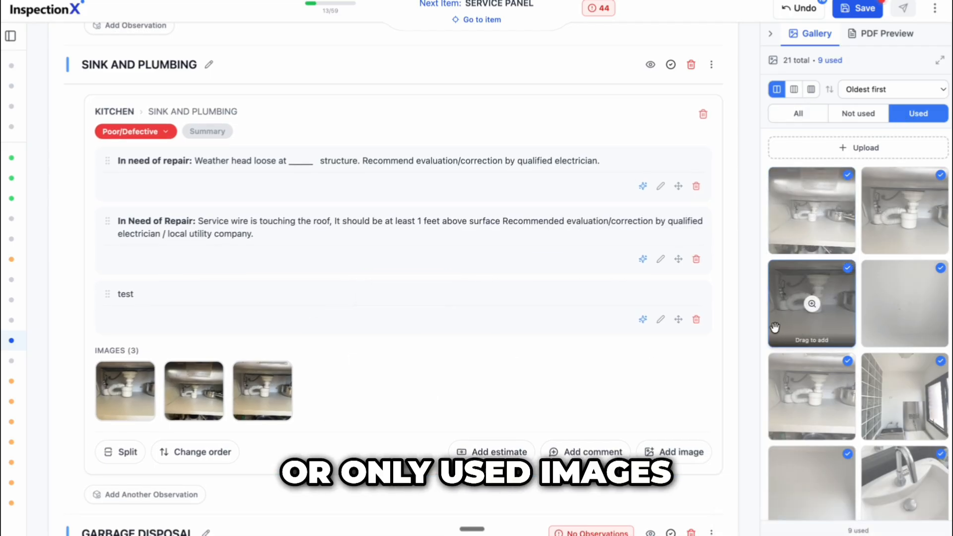
{"action": "scroll", "coordinate": [844, 331], "scroll_direction": "down", "scroll_amount": 2}
{"action": "left_click_drag", "start_coordinate": [904, 377], "coordinate": [377, 373]}
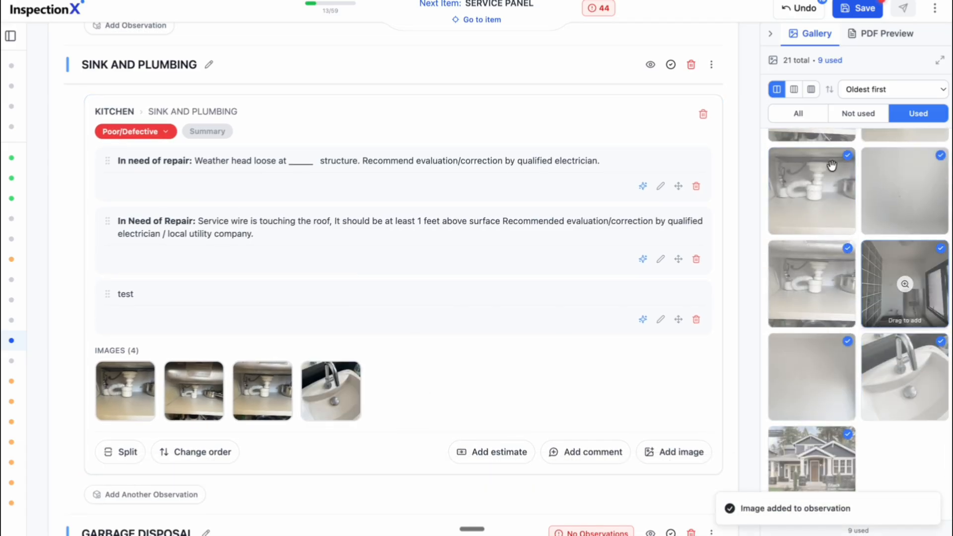
View the gallery thumbnails in the three- and four-column layouts and collapse the gallery
{"action": "left_click", "coordinate": [794, 90]}
{"action": "left_click", "coordinate": [811, 90]}
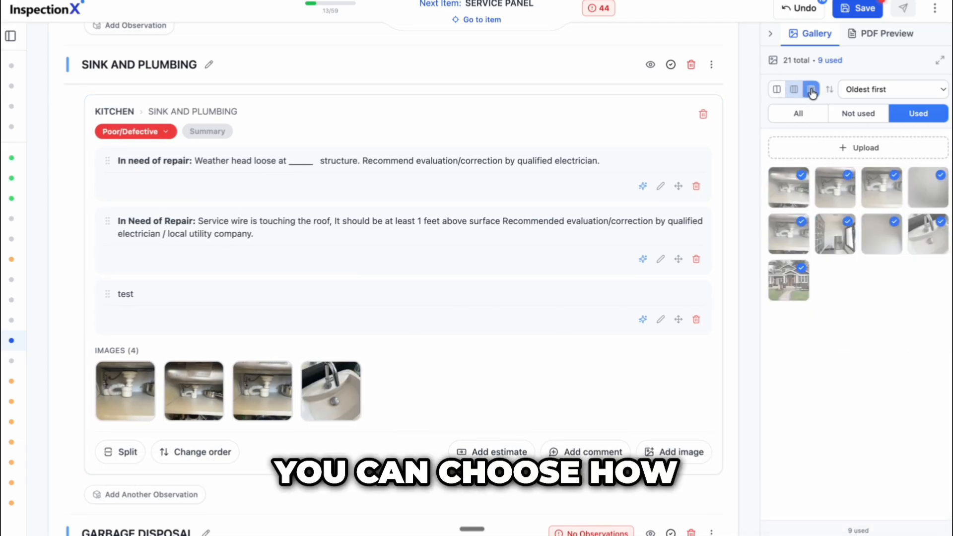
{"action": "left_click", "coordinate": [770, 34]}
Split both In Need of Repair comments, the faucet image and the third under-sink image into a new Sink and Plumbing observation
{"action": "left_click", "coordinate": [206, 451]}
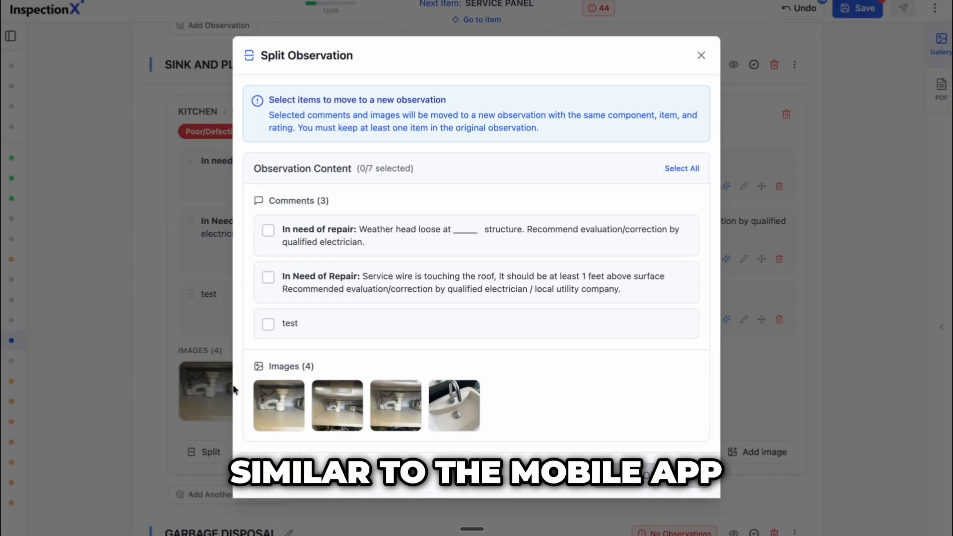
{"action": "left_click", "coordinate": [385, 233]}
{"action": "left_click", "coordinate": [390, 278]}
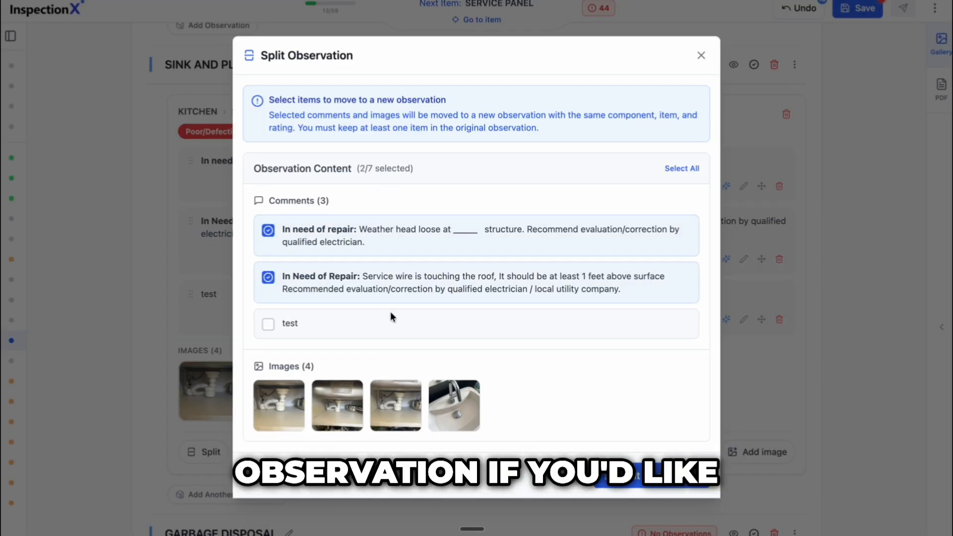
{"action": "left_click", "coordinate": [460, 392]}
{"action": "left_click", "coordinate": [396, 405]}
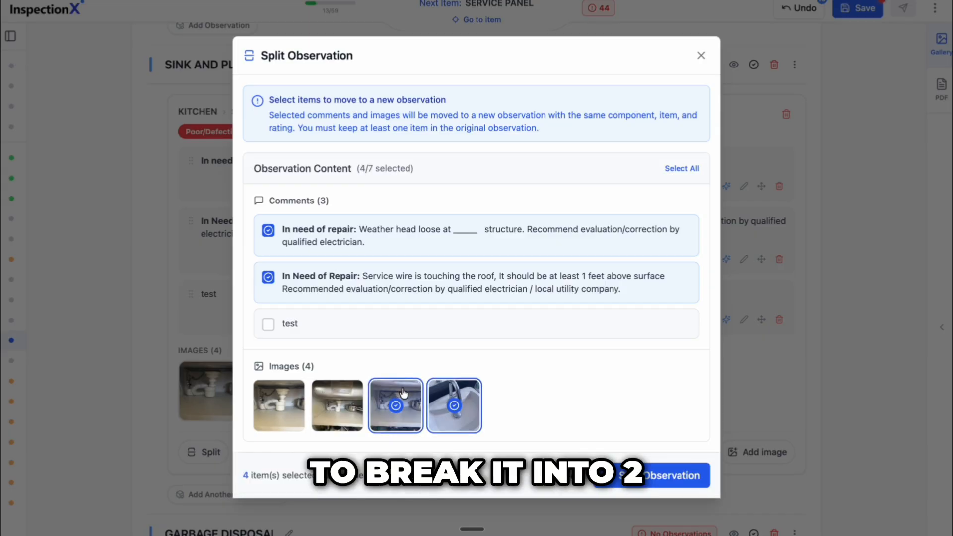
{"action": "left_click", "coordinate": [654, 477]}
Merge the two Poor/Defective Sink and Plumbing observations into a single observation
{"action": "scroll", "coordinate": [555, 271], "scroll_direction": "down", "scroll_amount": 3}
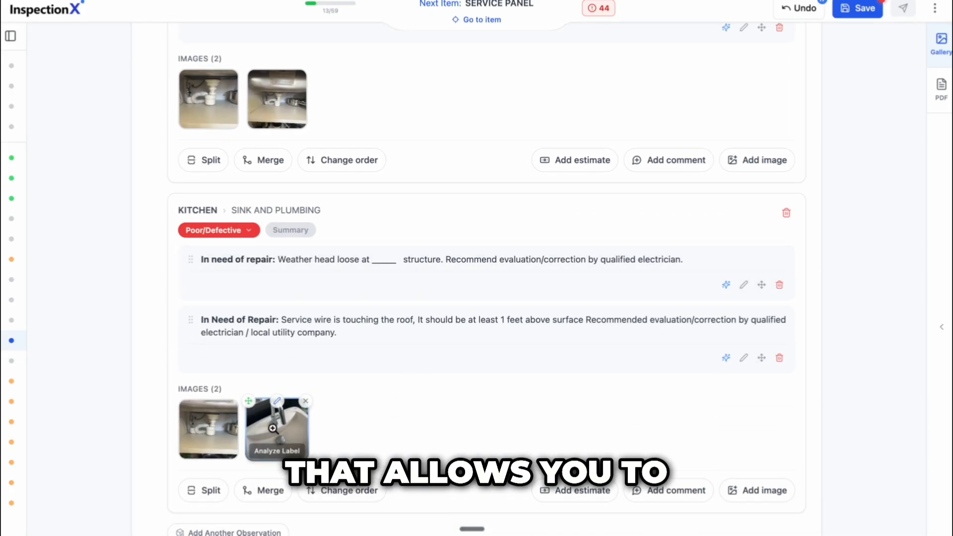
{"action": "left_click", "coordinate": [264, 490]}
{"action": "left_click", "coordinate": [396, 338]}
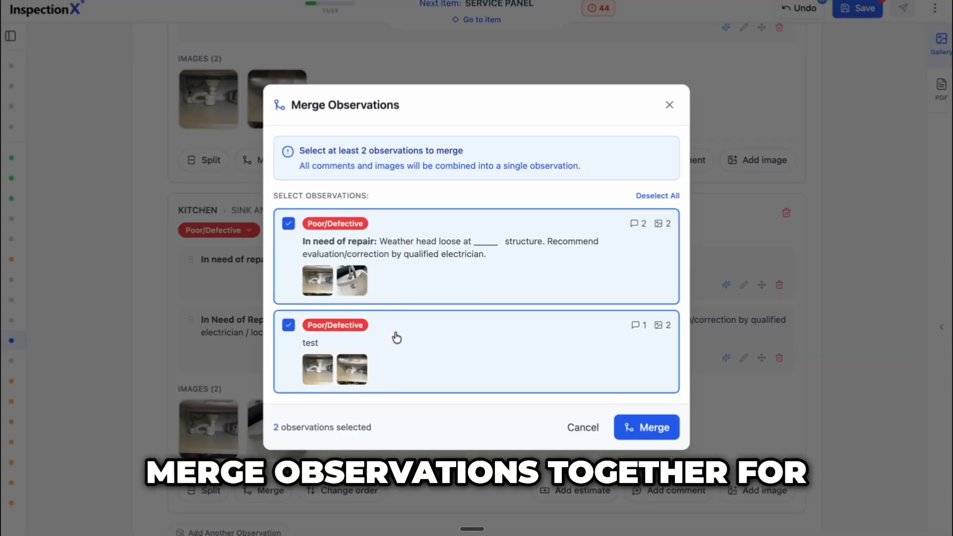
{"action": "left_click", "coordinate": [644, 441]}
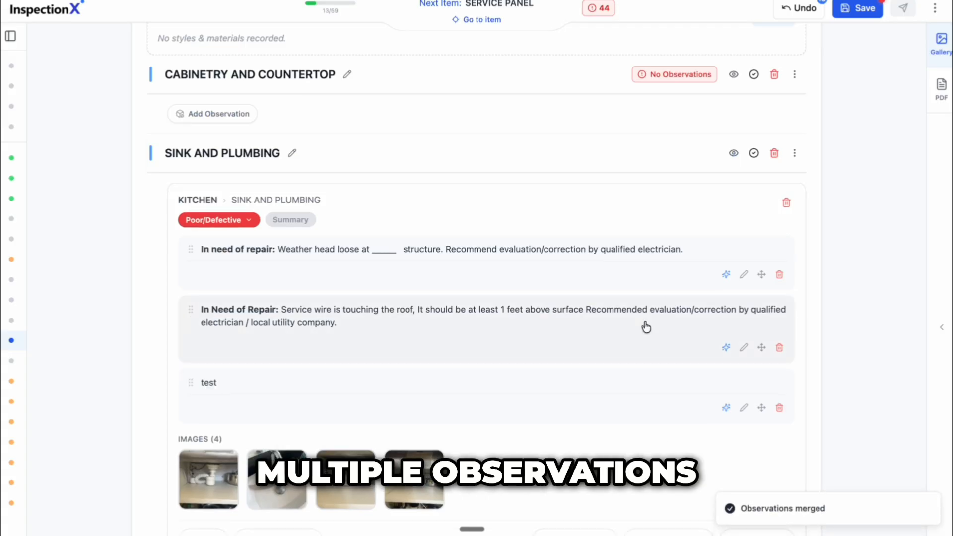
Reorder the observation's comments to test, service wire, weather head, and its images to faucet, fourth, first, third
{"action": "scroll", "coordinate": [645, 326], "scroll_direction": "down", "scroll_amount": 3}
{"action": "scroll", "coordinate": [645, 326], "scroll_direction": "up", "scroll_amount": 2}
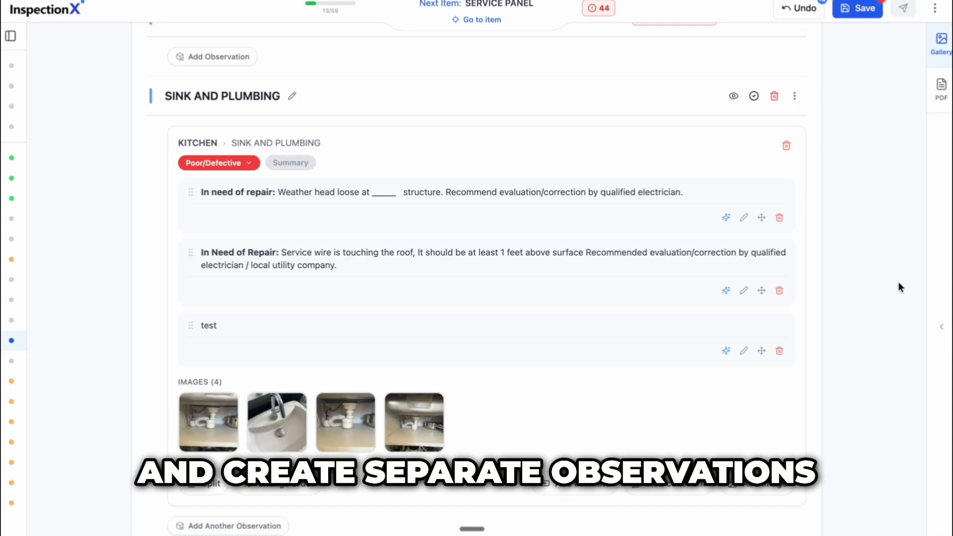
{"action": "left_click", "coordinate": [301, 490]}
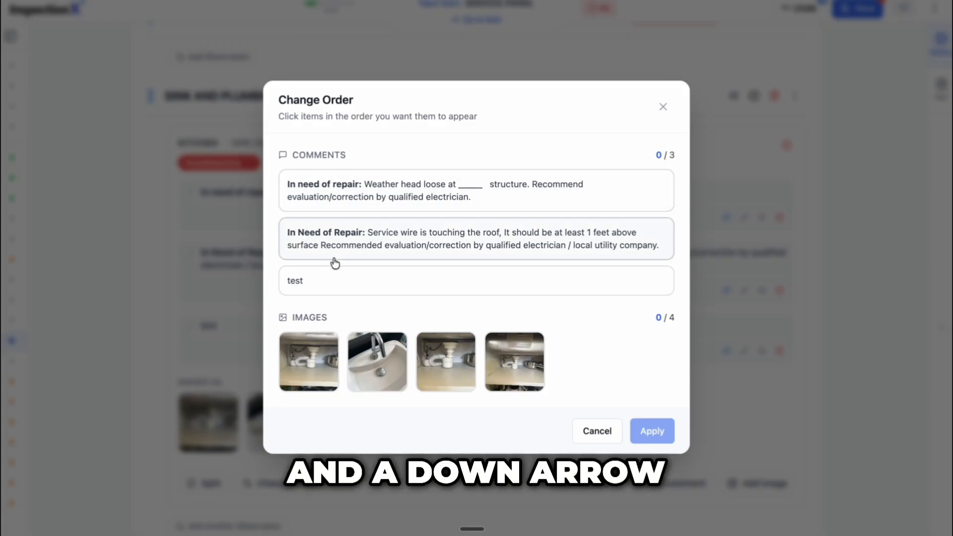
{"action": "left_click", "coordinate": [330, 278]}
{"action": "left_click", "coordinate": [336, 244]}
{"action": "left_click", "coordinate": [351, 196]}
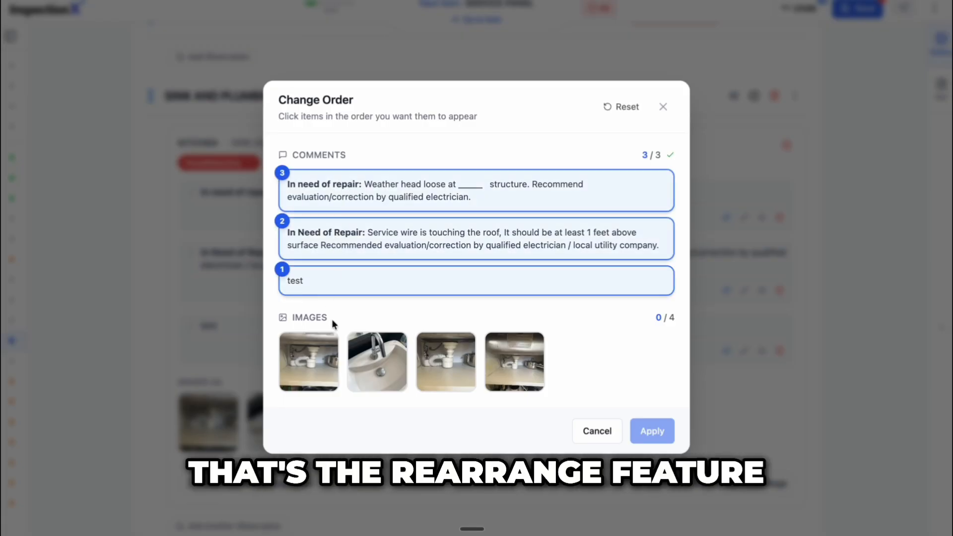
{"action": "left_click", "coordinate": [380, 365]}
{"action": "left_click", "coordinate": [506, 366]}
{"action": "left_click", "coordinate": [320, 372]}
{"action": "left_click", "coordinate": [452, 372]}
{"action": "left_click", "coordinate": [650, 432]}
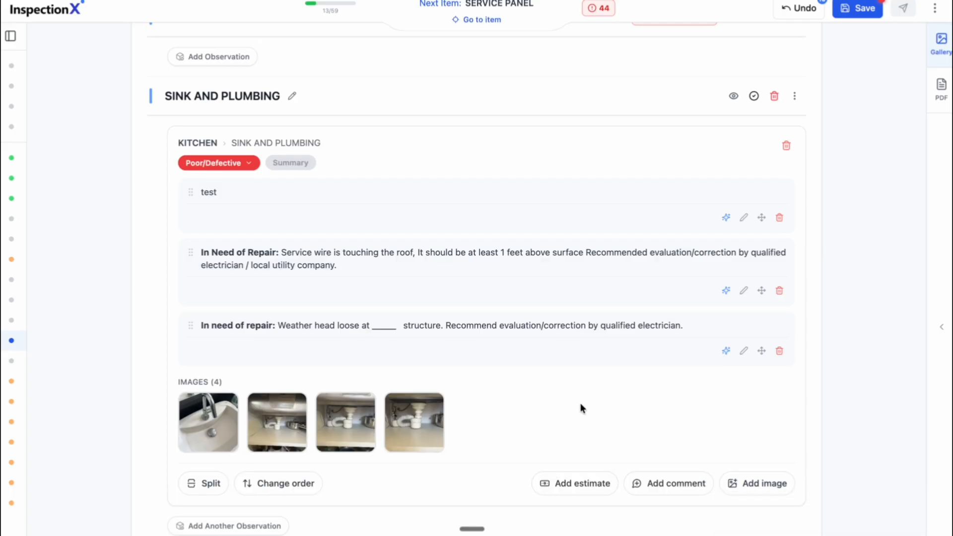
Add an observation to Garbage Disposal with the template comment saying it was functional, over 5 years old and not warranted
{"action": "scroll", "coordinate": [579, 403], "scroll_direction": "down", "scroll_amount": 8}
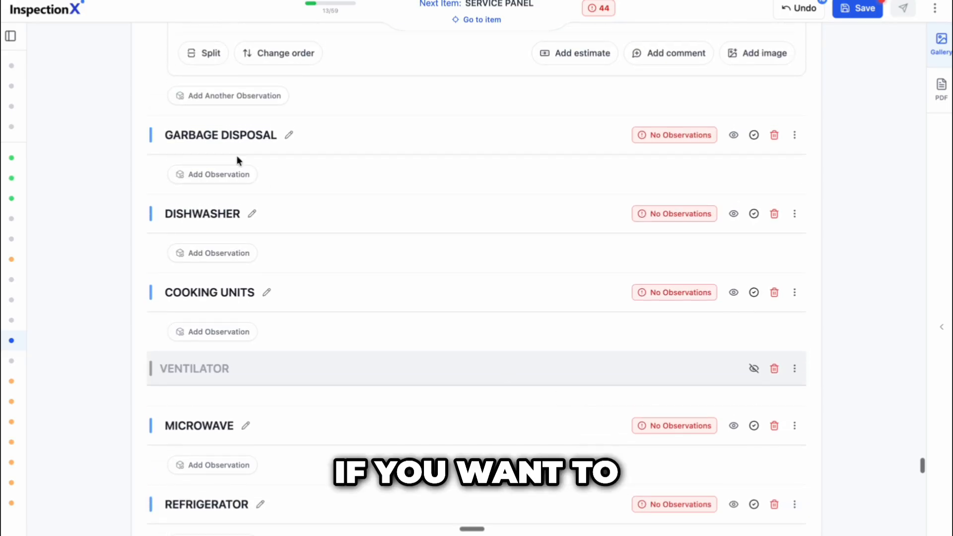
{"action": "left_click", "coordinate": [233, 177]}
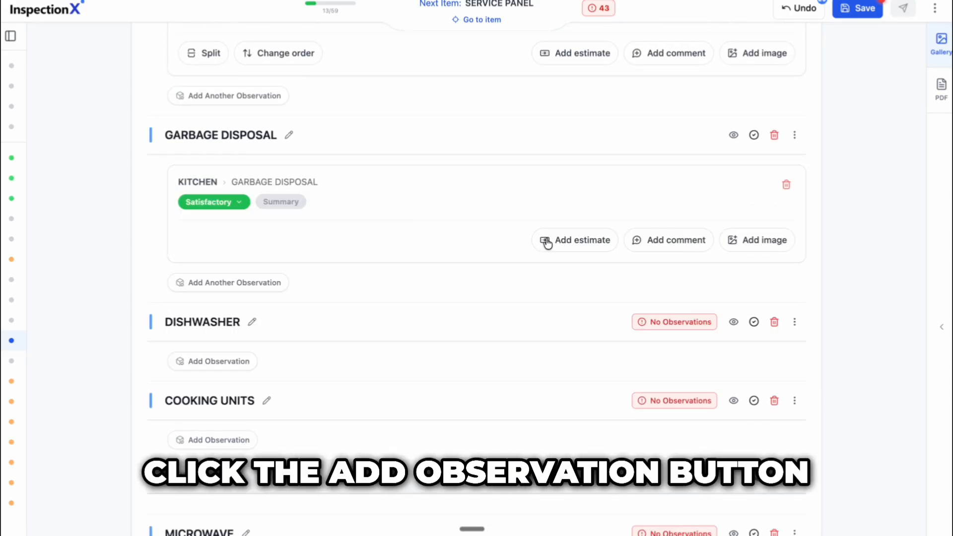
{"action": "left_click", "coordinate": [679, 250]}
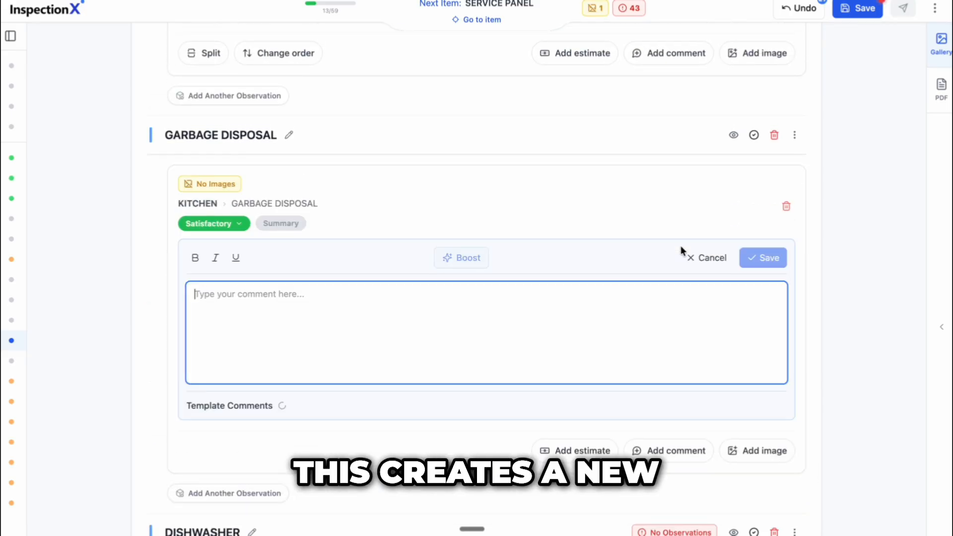
{"action": "left_click", "coordinate": [379, 442]}
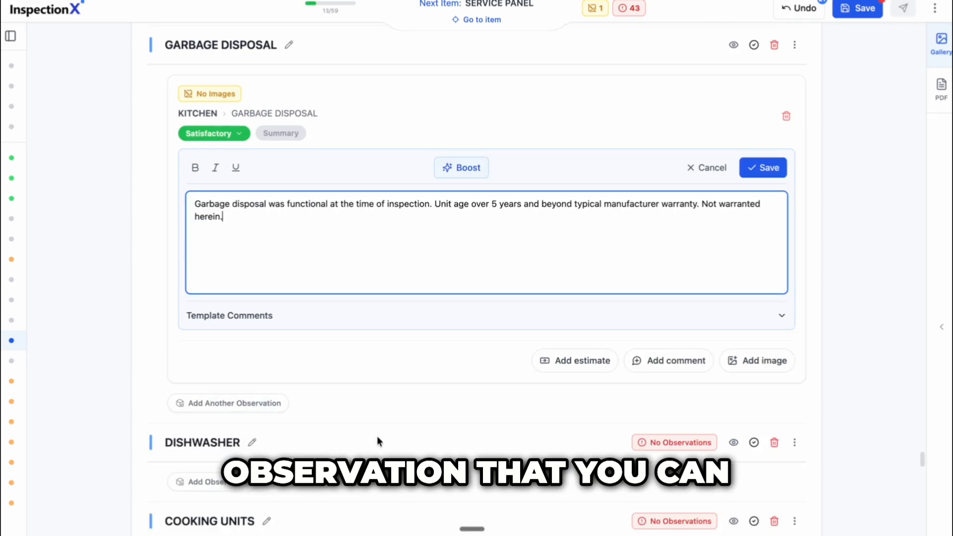
{"action": "left_click", "coordinate": [762, 167]}
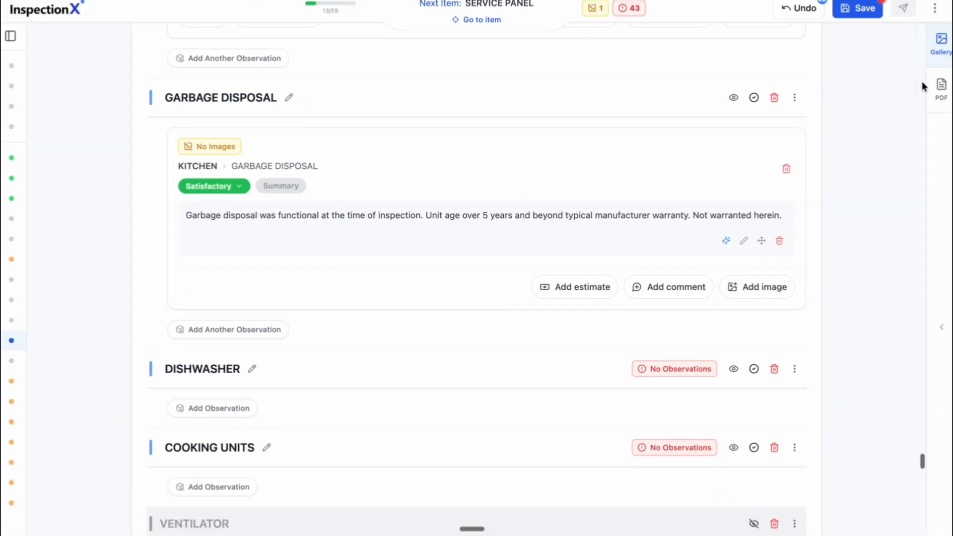
Upload today's 3.16.53 PM screenshot from the Screenshots folder to the inspection's image gallery
{"action": "left_click", "coordinate": [941, 44]}
{"action": "left_click", "coordinate": [860, 148]}
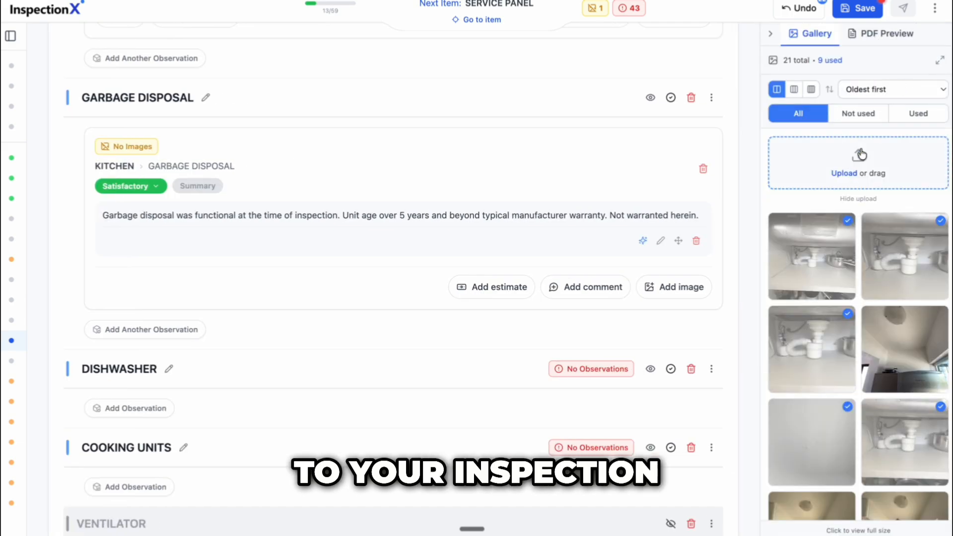
{"action": "left_click", "coordinate": [825, 172]}
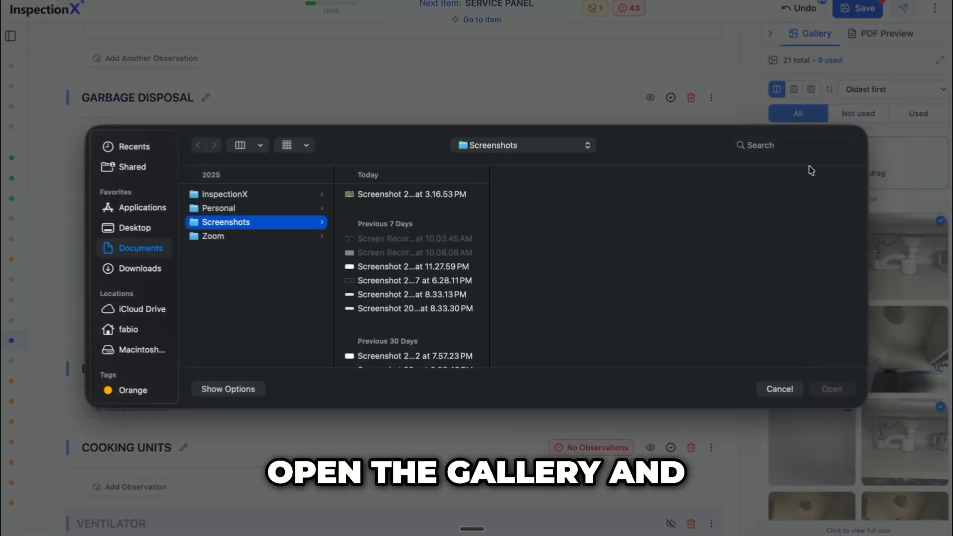
{"action": "left_click", "coordinate": [446, 195]}
{"action": "left_click", "coordinate": [853, 388]}
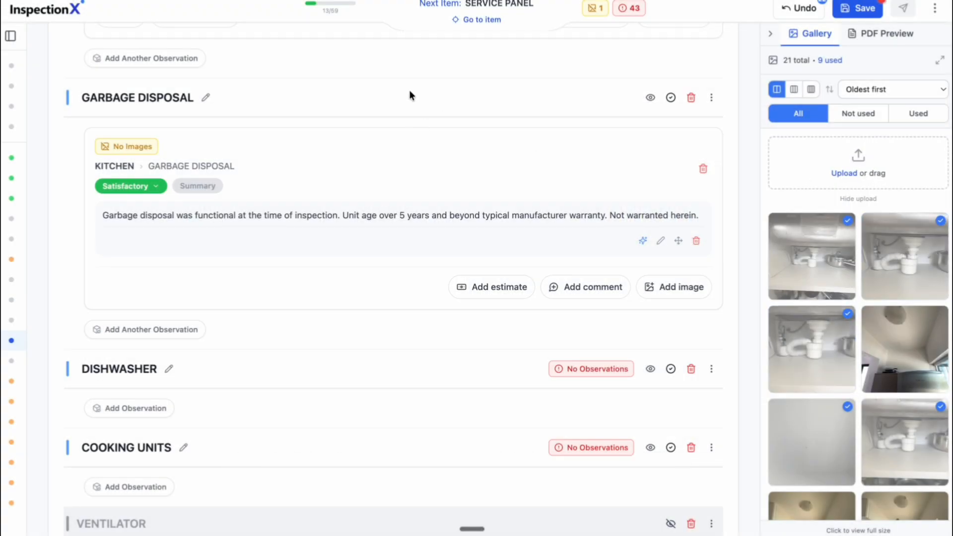
Rename the Garbage Disposal item to "GARBAGE DISPOSAL 2", and exclude and re-include it in the report
{"action": "left_click", "coordinate": [206, 98]}
{"action": "left_click", "coordinate": [220, 98]}
{"action": "type", "text": "2"}
{"action": "left_click", "coordinate": [616, 99]}
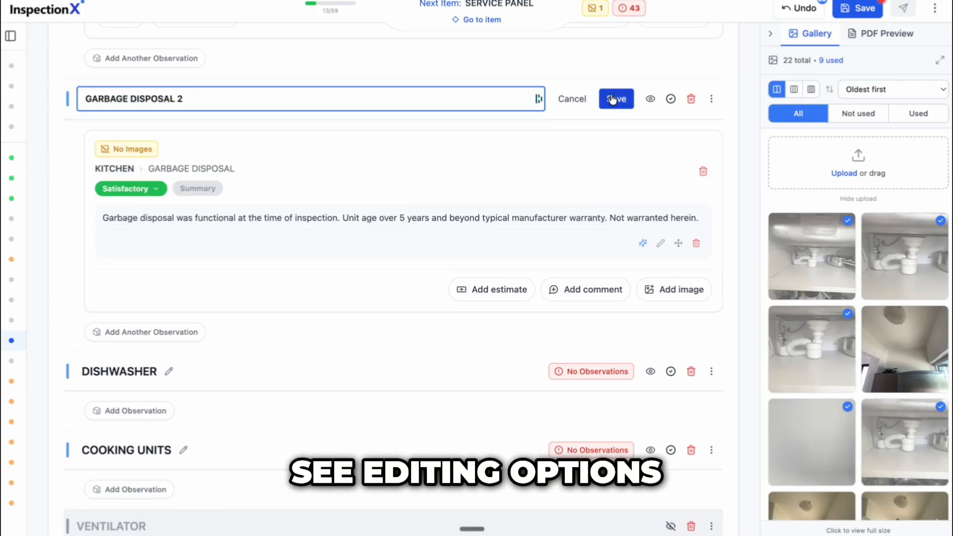
{"action": "left_click", "coordinate": [648, 98]}
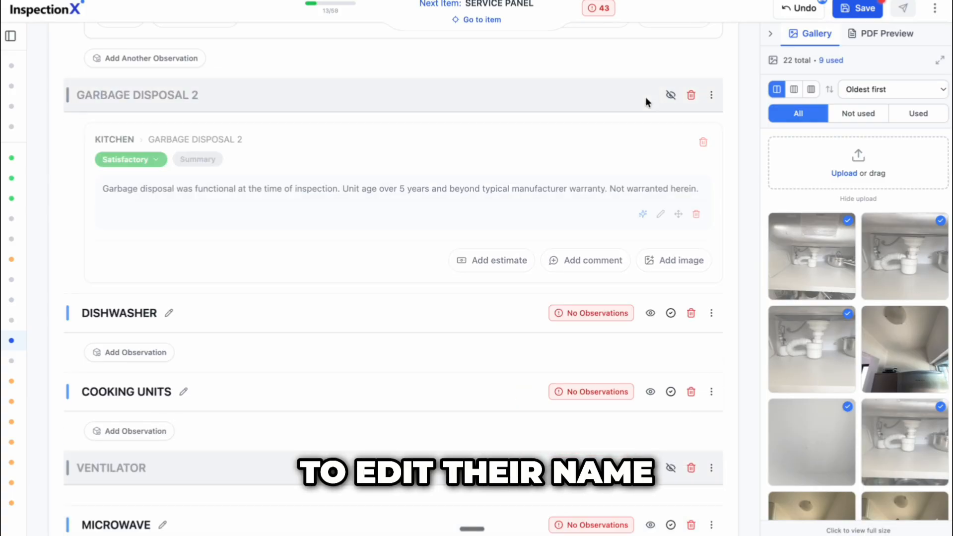
{"action": "left_click", "coordinate": [669, 98]}
Delete the GARBAGE DISPOSAL 2 item from the Kitchen section
{"action": "left_click", "coordinate": [688, 98]}
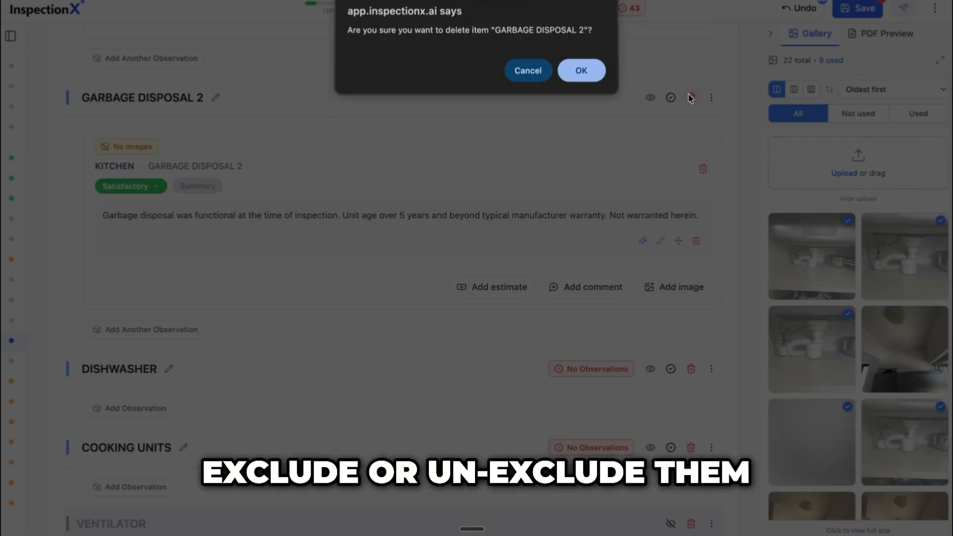
{"action": "left_click", "coordinate": [596, 72]}
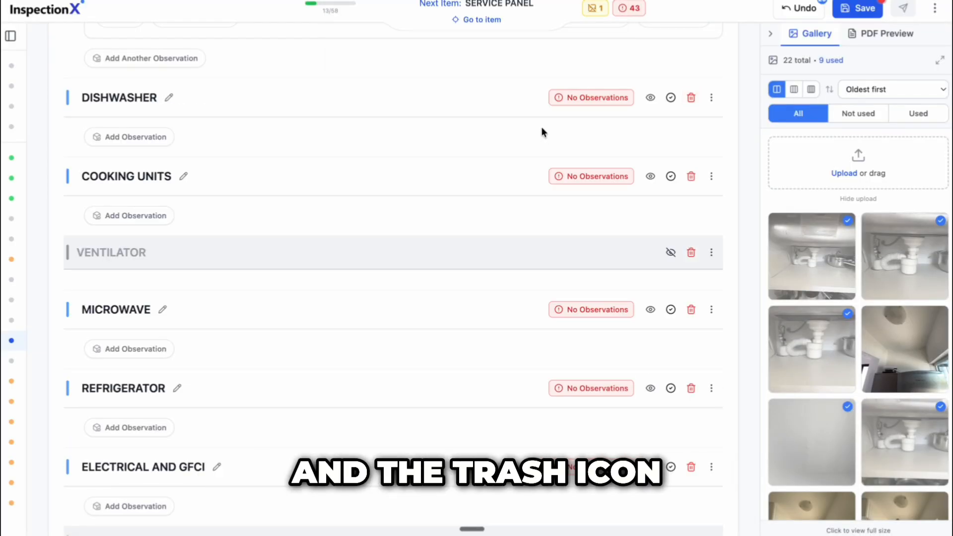
{"action": "scroll", "coordinate": [541, 131], "scroll_direction": "up", "scroll_amount": 10}
{"action": "scroll", "coordinate": [542, 128], "scroll_direction": "up", "scroll_amount": 20}
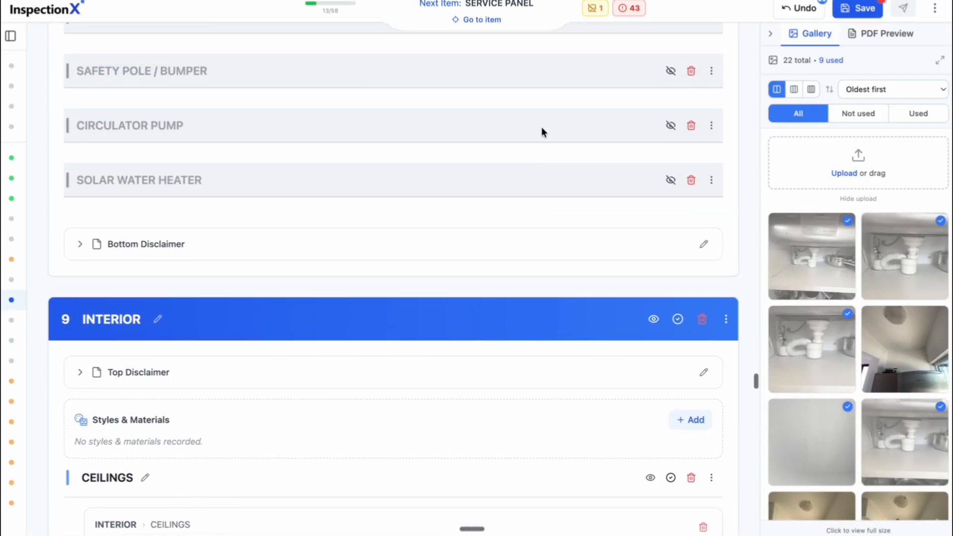
Add a component named "TEST" at the start of the inspection report and add an item to it
{"action": "scroll", "coordinate": [541, 127], "scroll_direction": "up", "scroll_amount": 10}
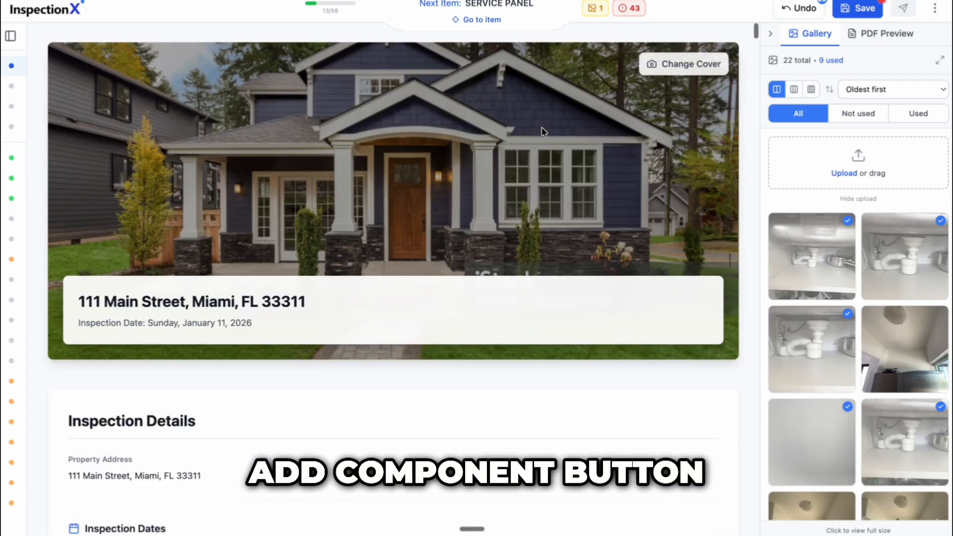
{"action": "scroll", "coordinate": [540, 130], "scroll_direction": "down", "scroll_amount": 10}
{"action": "scroll", "coordinate": [579, 164], "scroll_direction": "down", "scroll_amount": 1}
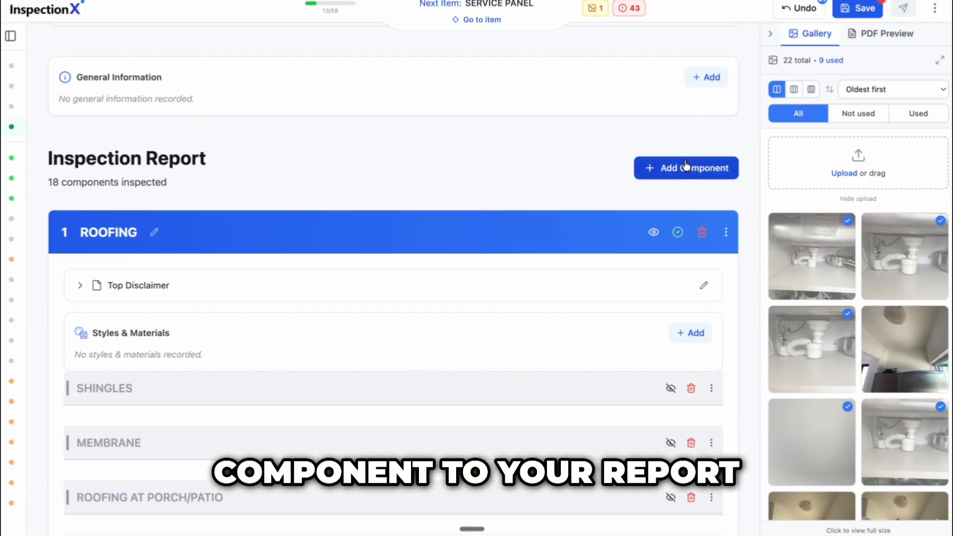
{"action": "left_click", "coordinate": [685, 168]}
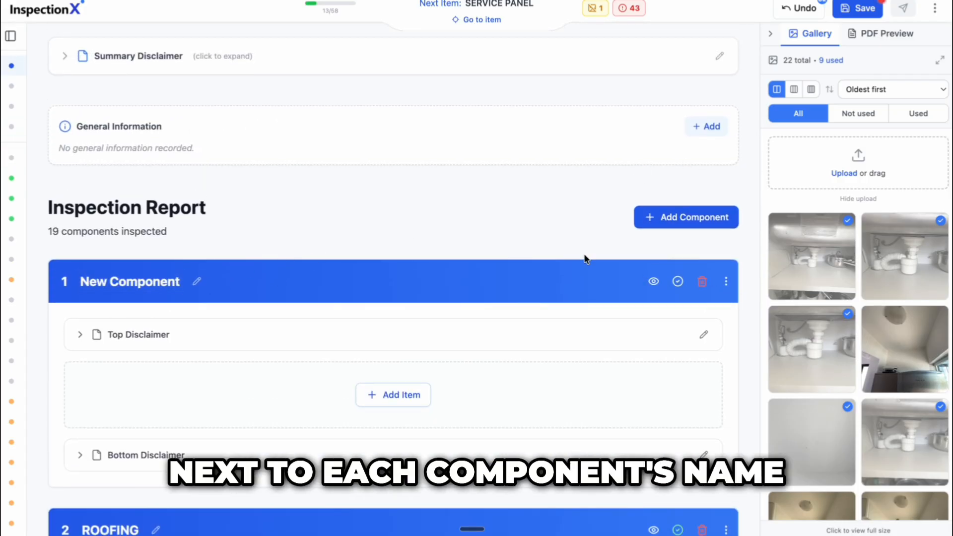
{"action": "left_click", "coordinate": [196, 281]}
{"action": "type", "text": "TEST"}
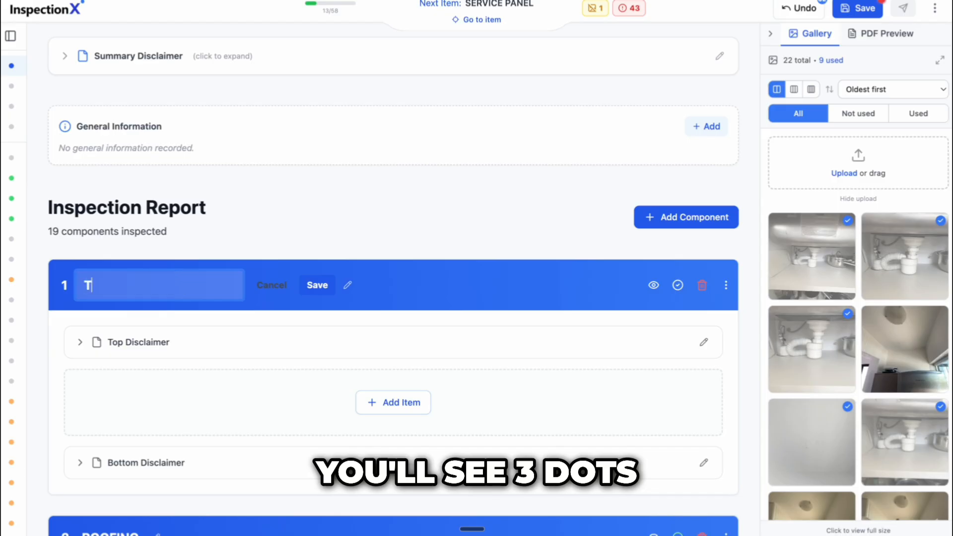
{"action": "left_click", "coordinate": [317, 285]}
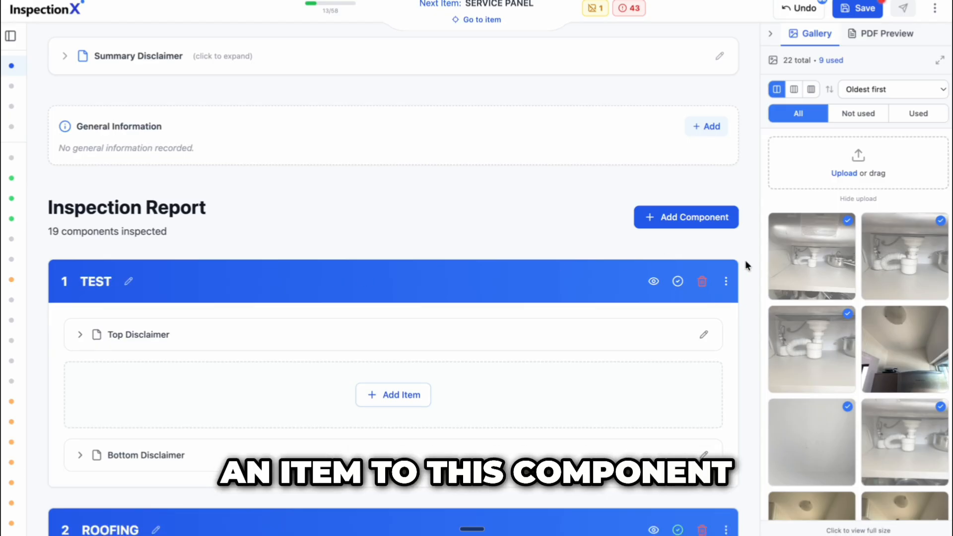
{"action": "left_click", "coordinate": [725, 281]}
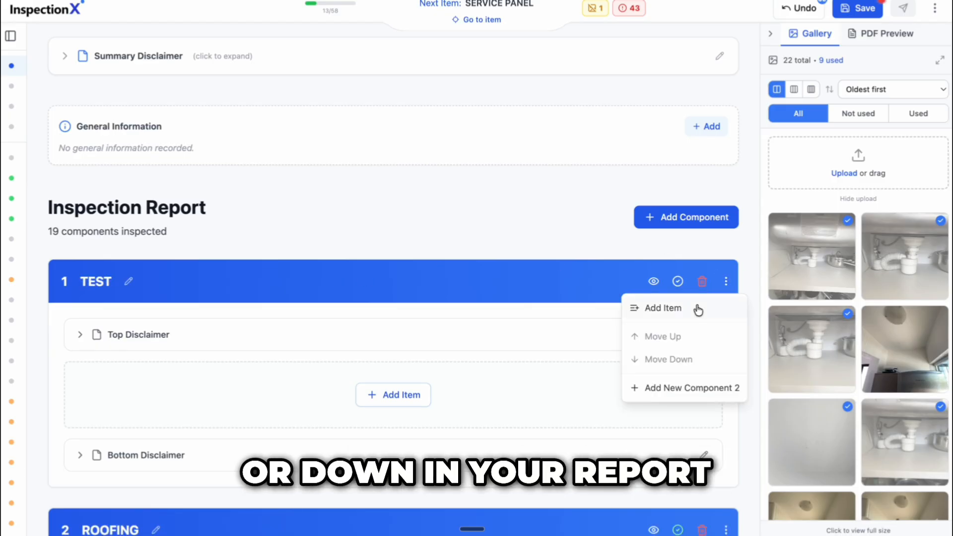
{"action": "left_click", "coordinate": [673, 310]}
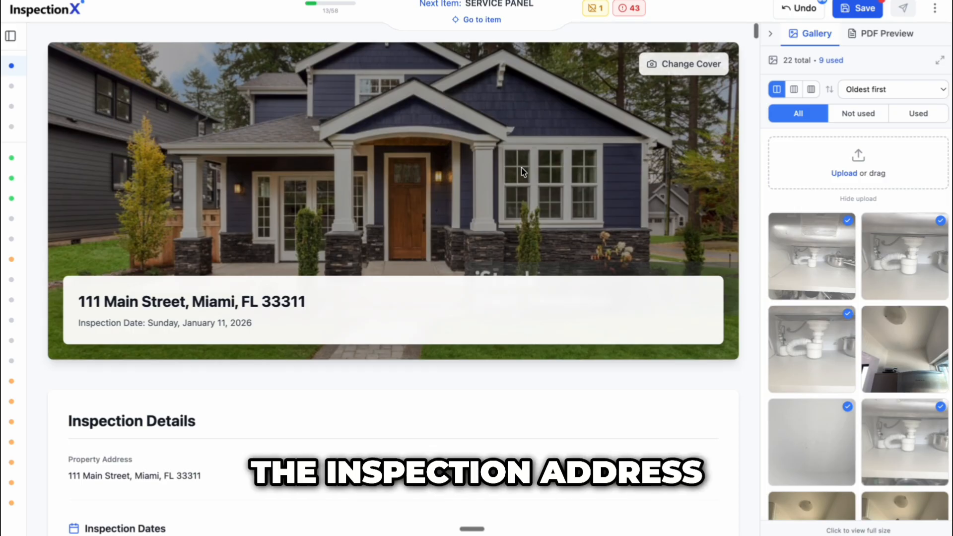
Add a blank client entry and a blank agent entry to the Inspection Details
{"action": "scroll", "coordinate": [521, 171], "scroll_direction": "down", "scroll_amount": 7}
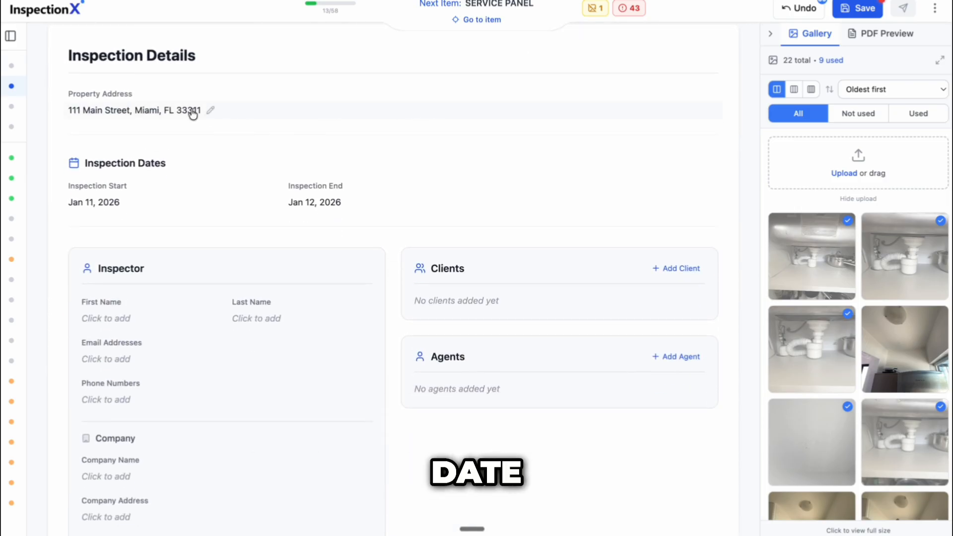
{"action": "scroll", "coordinate": [308, 169], "scroll_direction": "down", "scroll_amount": 2}
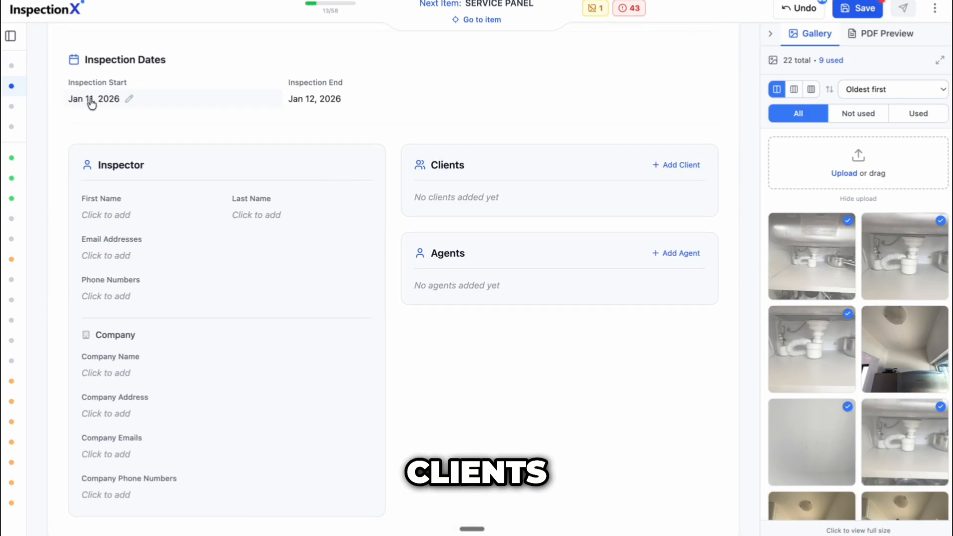
{"action": "scroll", "coordinate": [303, 119], "scroll_direction": "down", "scroll_amount": 1}
{"action": "scroll", "coordinate": [301, 131], "scroll_direction": "down", "scroll_amount": 1}
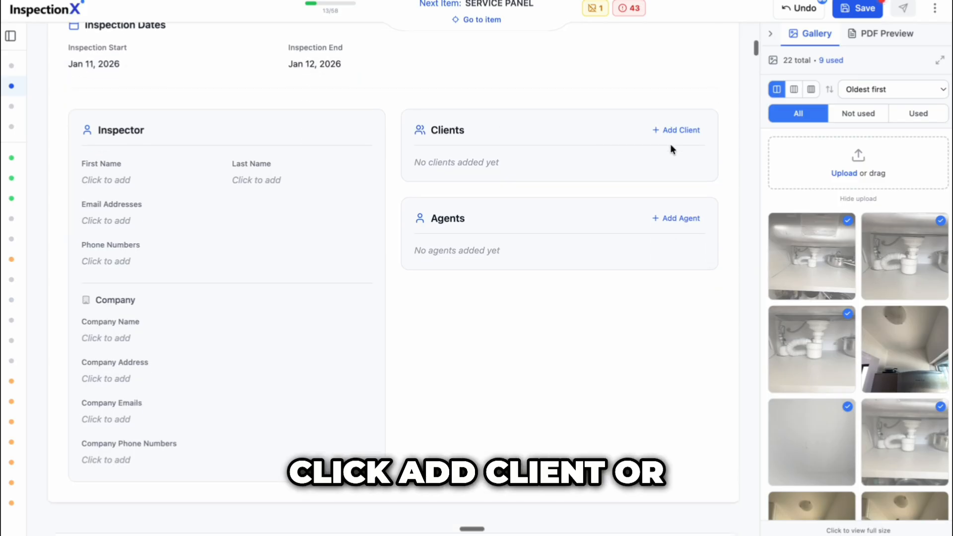
{"action": "left_click", "coordinate": [692, 140]}
{"action": "left_click", "coordinate": [698, 317]}
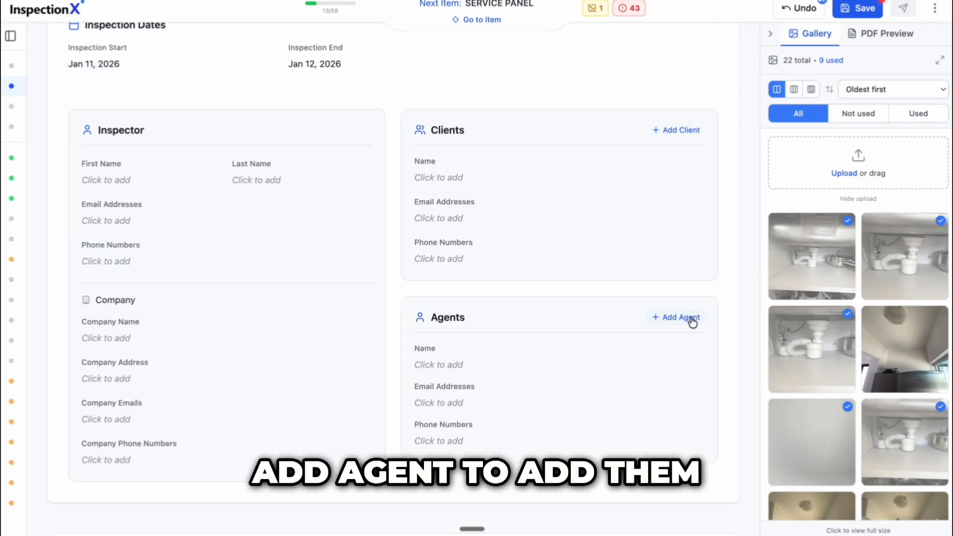
Enter the inspector's first name and save an entry in the inspector's email addresses
{"action": "left_click", "coordinate": [103, 179]}
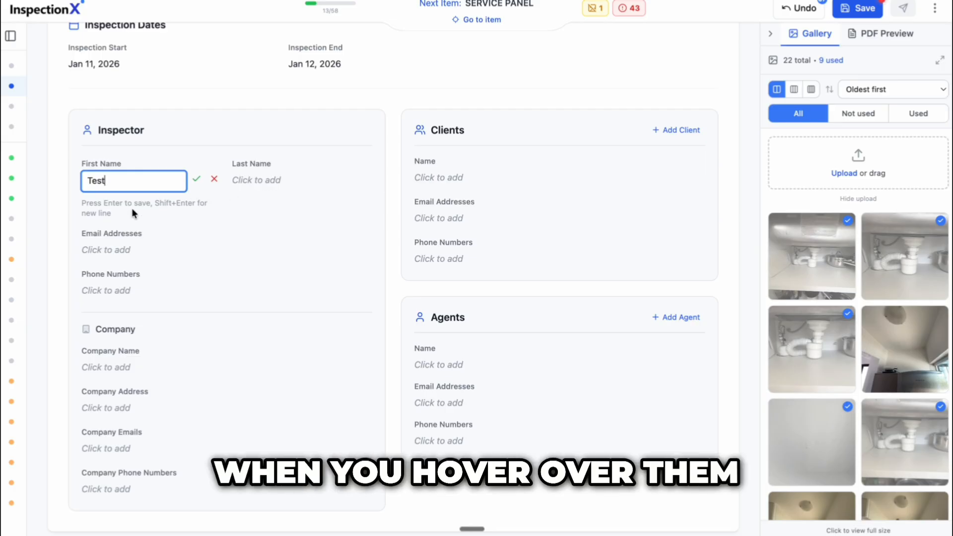
{"action": "left_click", "coordinate": [117, 251]}
{"action": "type", "text": "hello"}
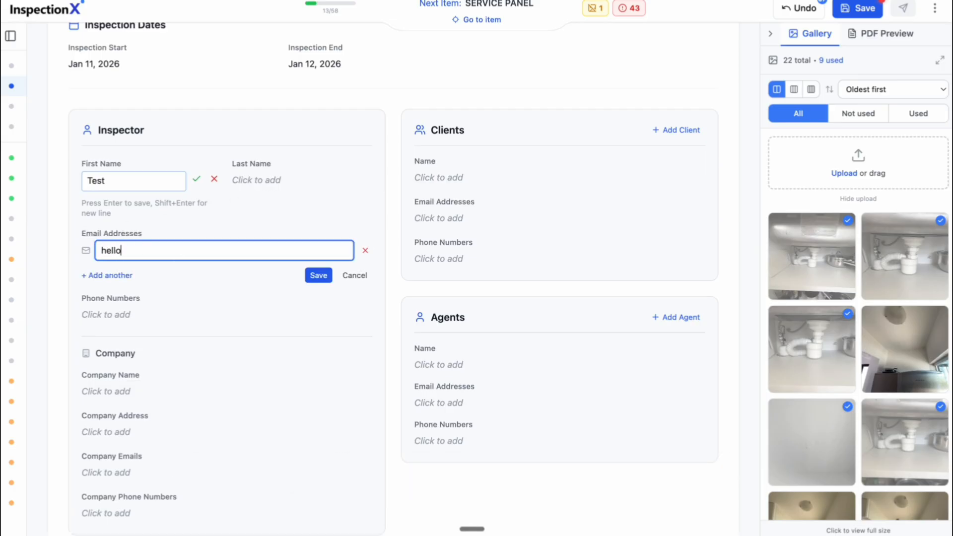
{"action": "left_click", "coordinate": [320, 276]}
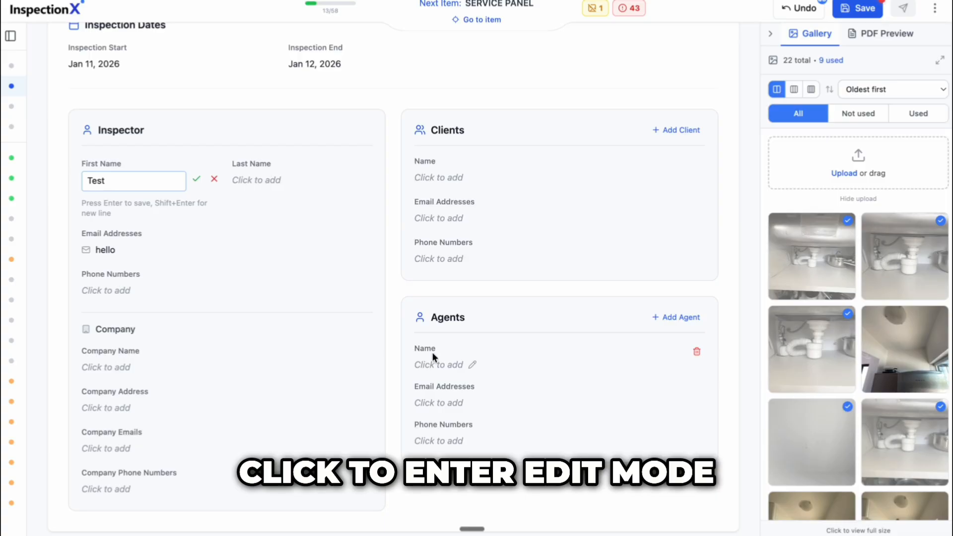
Read through the Report Disclaimer, open its text for editing, and save and collapse it
{"action": "scroll", "coordinate": [475, 288], "scroll_direction": "down", "scroll_amount": 8}
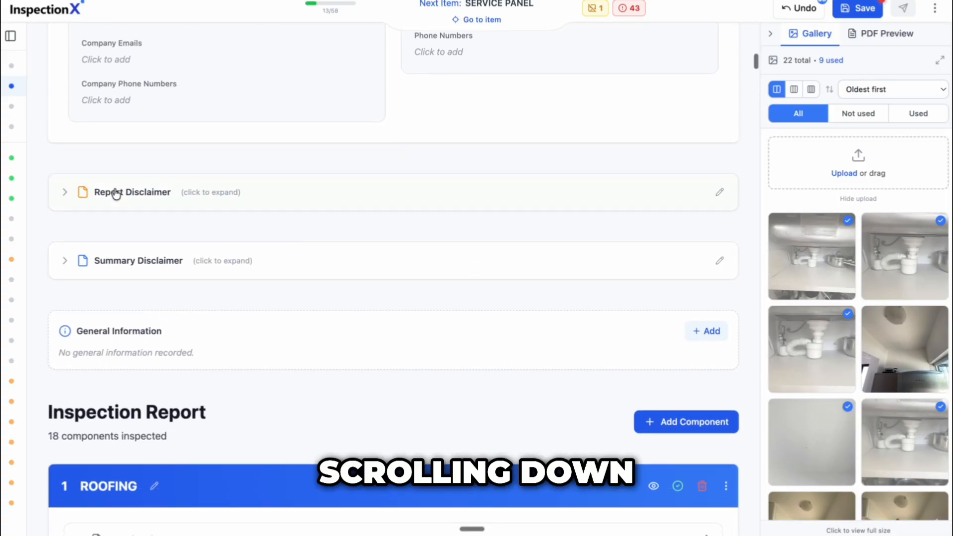
{"action": "left_click", "coordinate": [72, 194]}
{"action": "scroll", "coordinate": [385, 327], "scroll_direction": "down", "scroll_amount": 10}
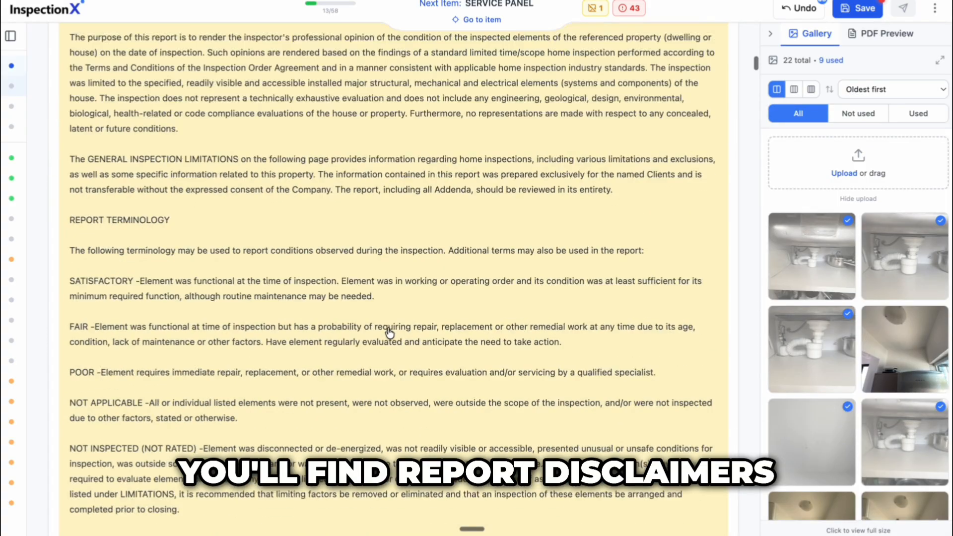
{"action": "scroll", "coordinate": [386, 333], "scroll_direction": "down", "scroll_amount": 3}
{"action": "scroll", "coordinate": [388, 334], "scroll_direction": "up", "scroll_amount": 15}
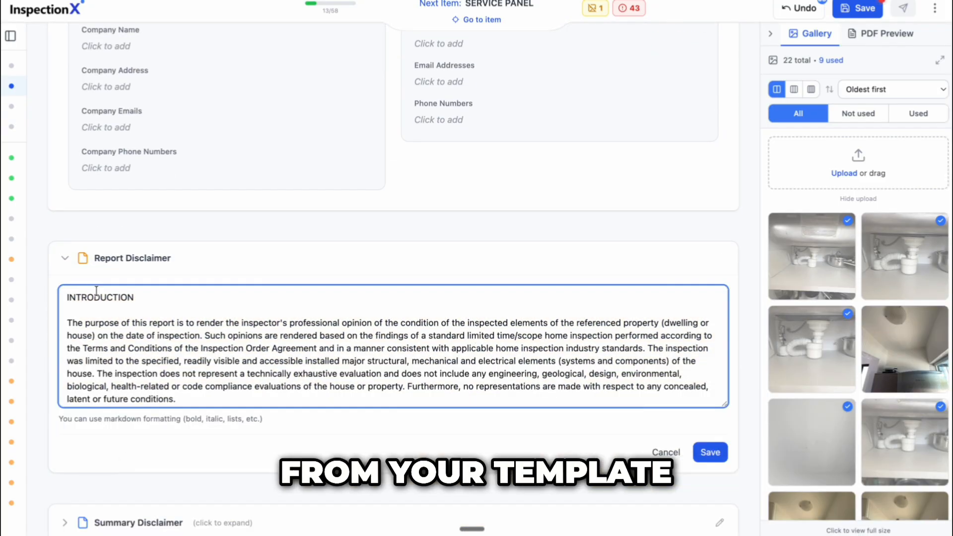
{"action": "left_click", "coordinate": [64, 270]}
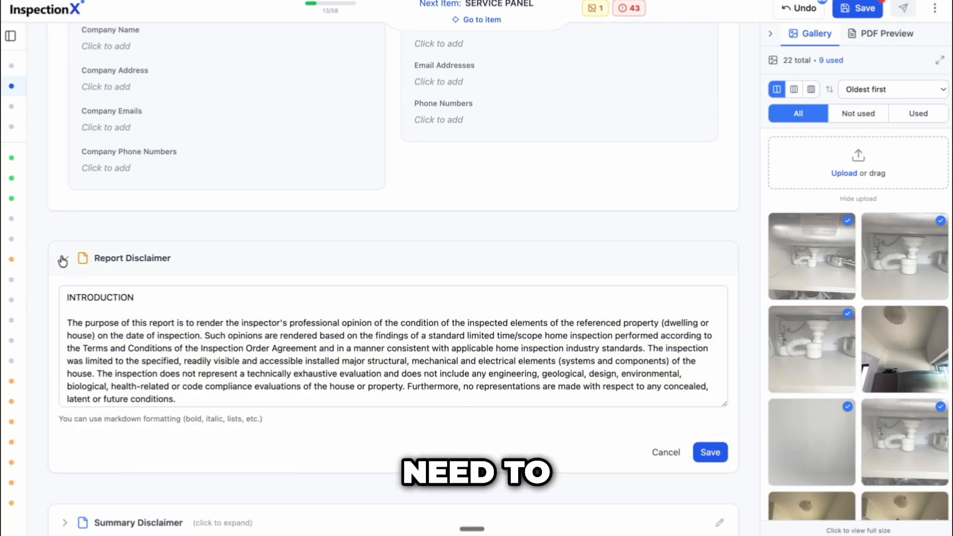
{"action": "left_click", "coordinate": [700, 452]}
{"action": "left_click", "coordinate": [79, 269]}
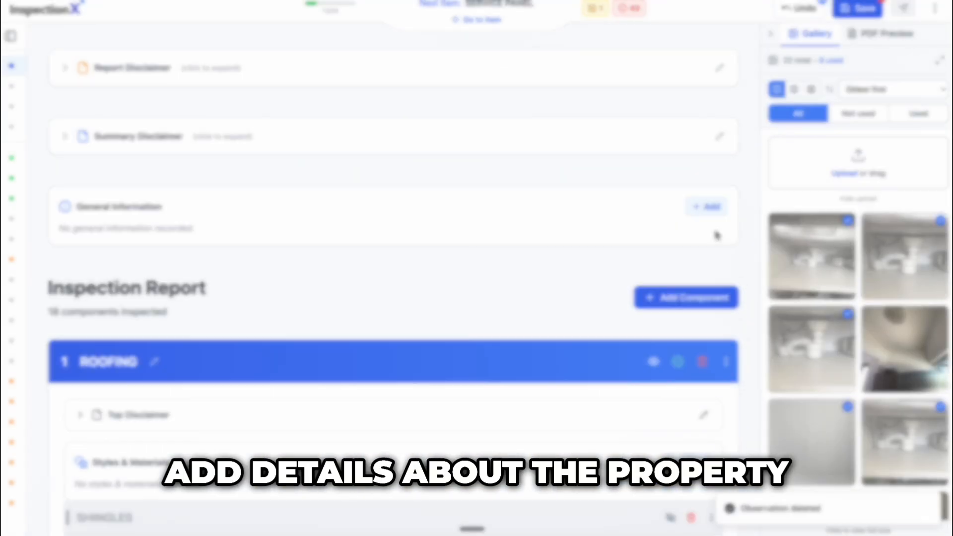
Add General Information with age New Construction, inspection type Standard Home Inspection and home status Vacant
{"action": "left_click", "coordinate": [707, 207]}
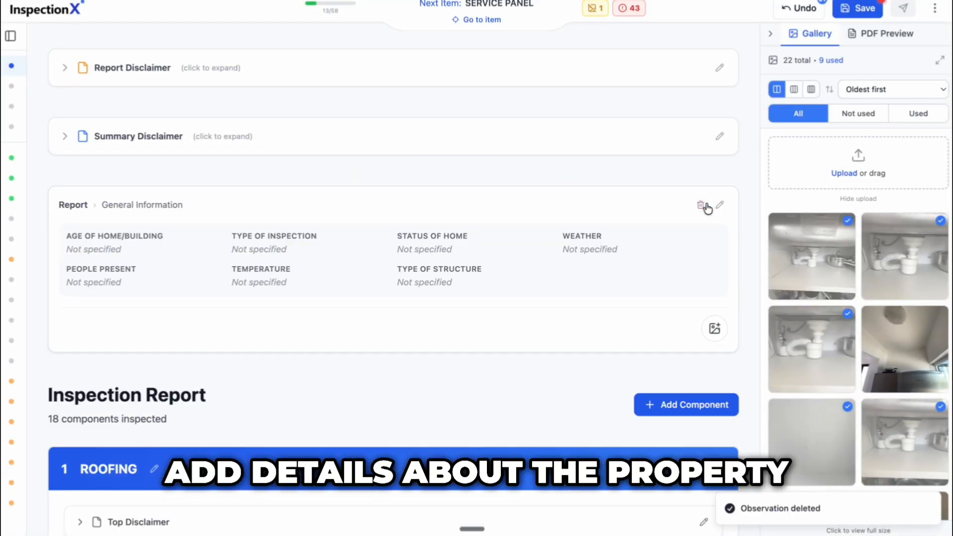
{"action": "left_click", "coordinate": [70, 241]}
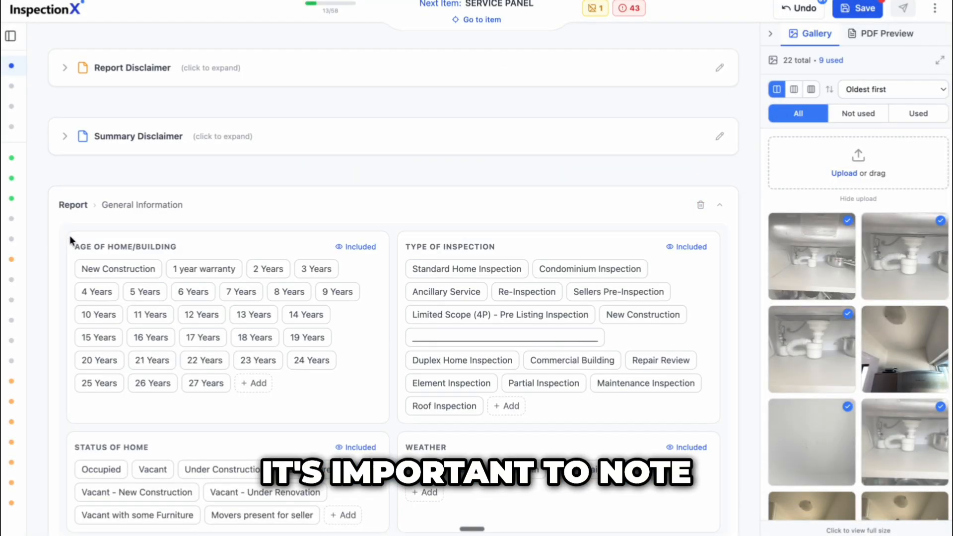
{"action": "left_click", "coordinate": [106, 271]}
{"action": "left_click", "coordinate": [467, 268]}
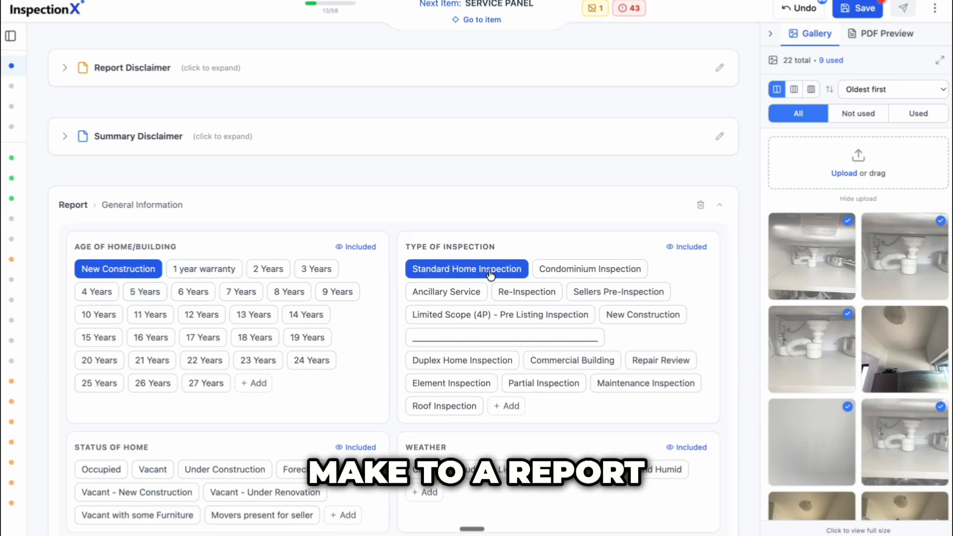
{"action": "scroll", "coordinate": [474, 365], "scroll_direction": "down", "scroll_amount": 2}
{"action": "left_click", "coordinate": [166, 366]}
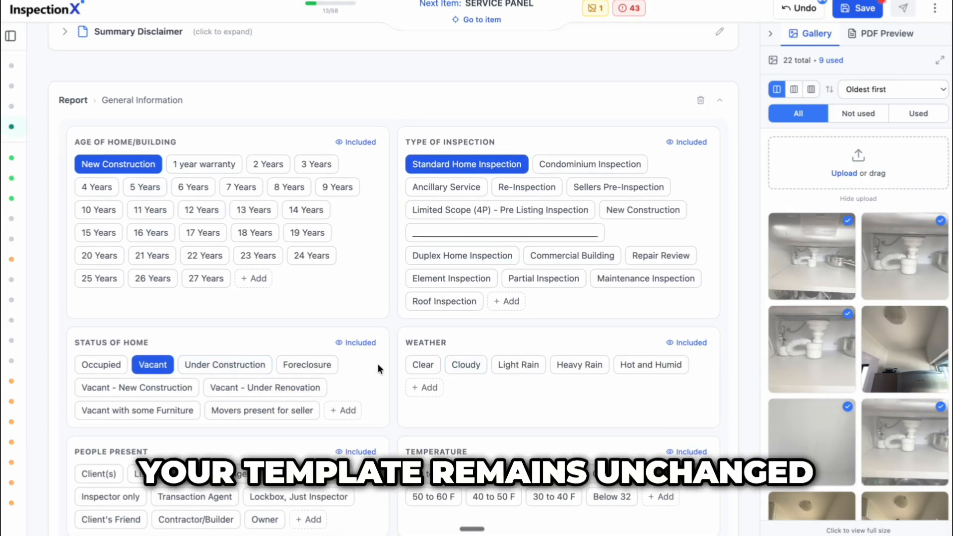
Exclude Weather and People Present from General Information, and choose temperature 70 to 80 F and structure type 2 Story with Slab
{"action": "left_click", "coordinate": [695, 343]}
{"action": "scroll", "coordinate": [499, 372], "scroll_direction": "down", "scroll_amount": 2}
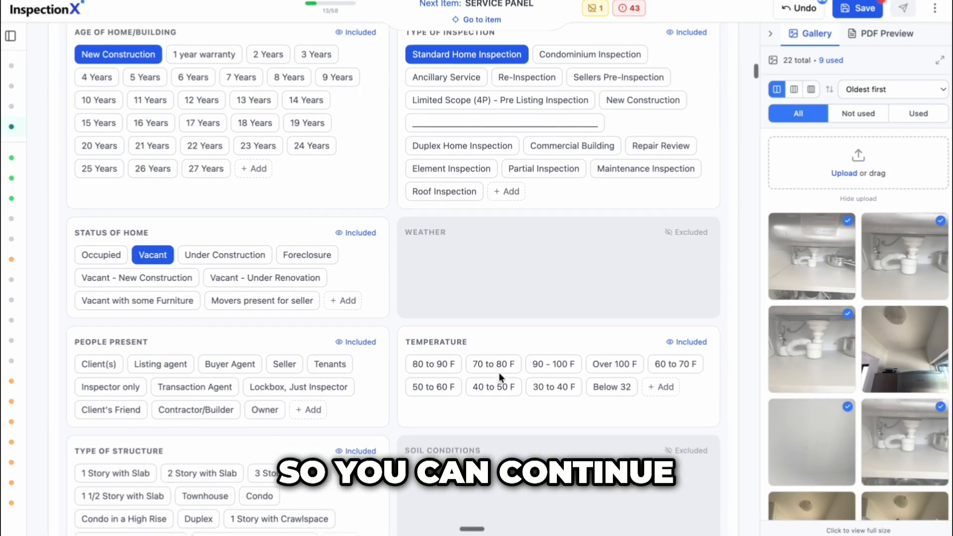
{"action": "left_click", "coordinate": [357, 338]}
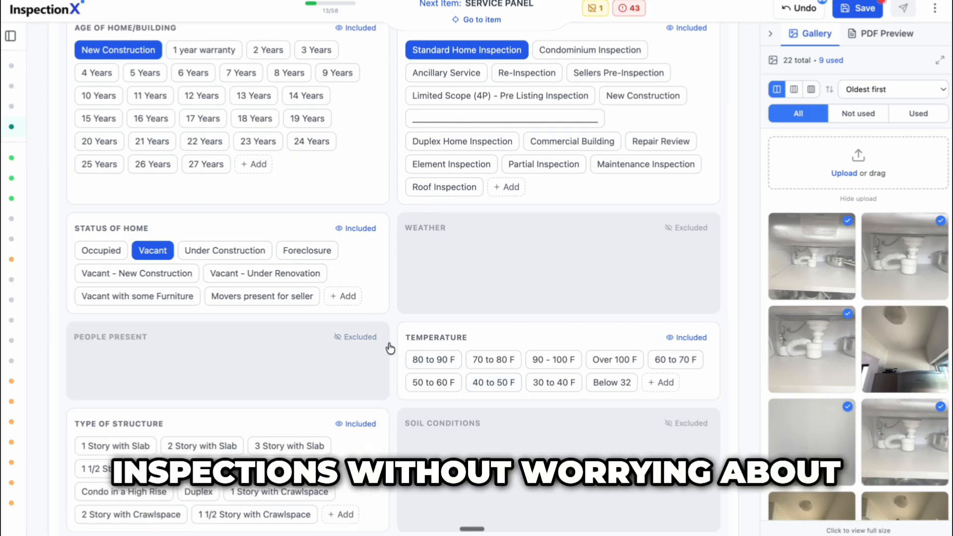
{"action": "left_click", "coordinate": [489, 362]}
{"action": "scroll", "coordinate": [488, 364], "scroll_direction": "down", "scroll_amount": 2}
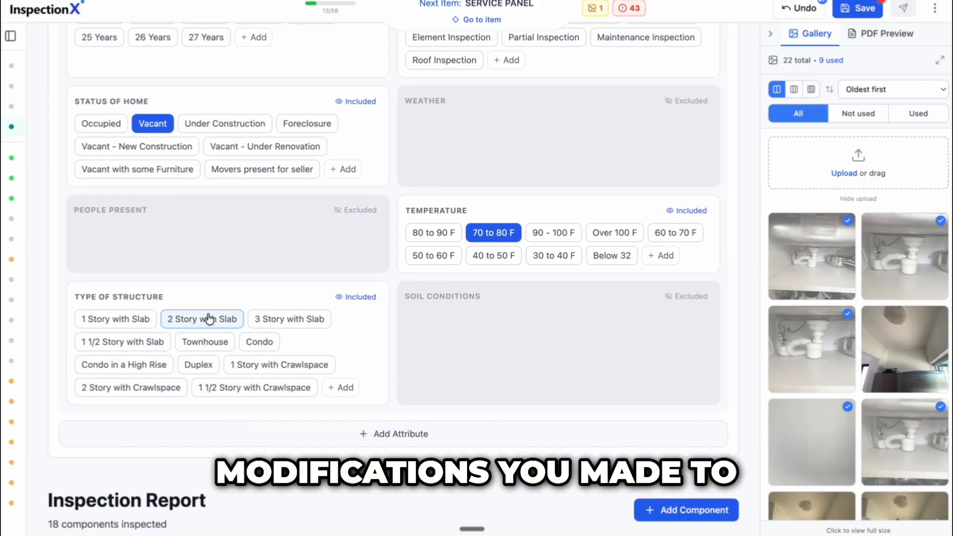
{"action": "left_click", "coordinate": [218, 321]}
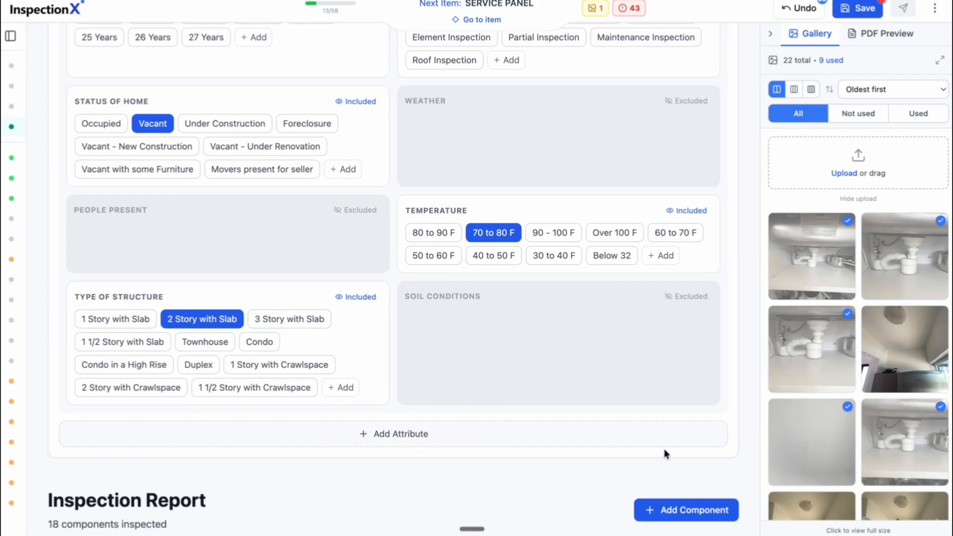
Mark the whole Plumbing component and the Safety Valve item in the following component as reviewed
{"action": "scroll", "coordinate": [657, 360], "scroll_direction": "up", "scroll_amount": 9}
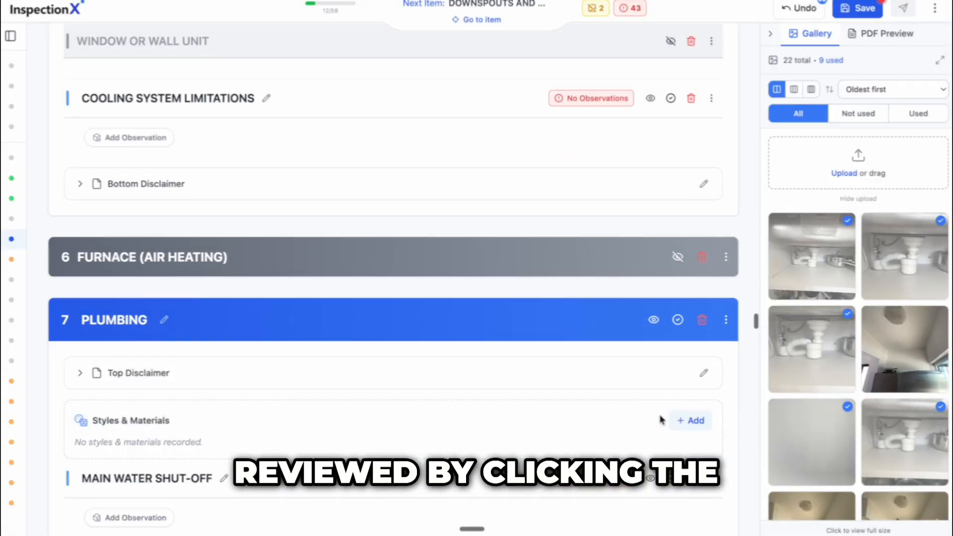
{"action": "scroll", "coordinate": [660, 419], "scroll_direction": "down", "scroll_amount": 5}
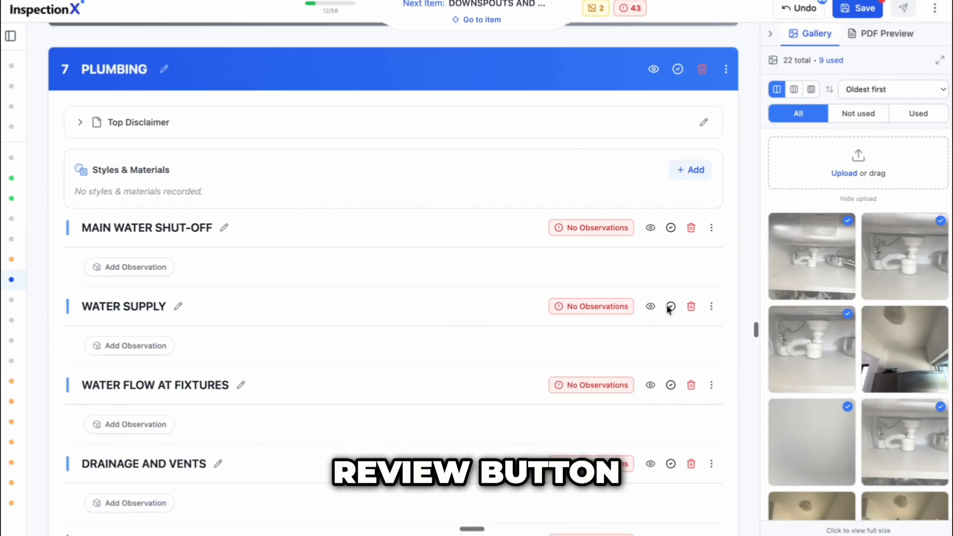
{"action": "left_click", "coordinate": [675, 68]}
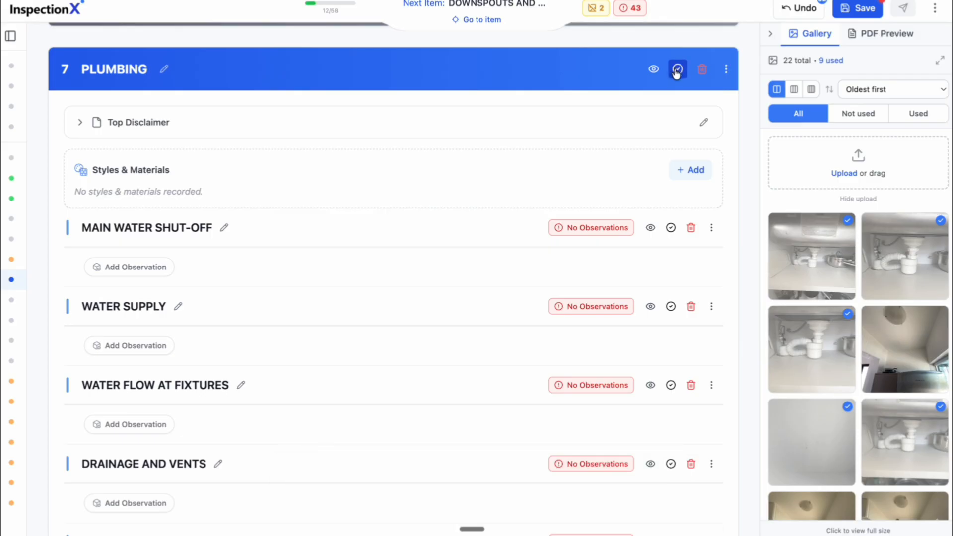
{"action": "scroll", "coordinate": [610, 183], "scroll_direction": "down", "scroll_amount": 20}
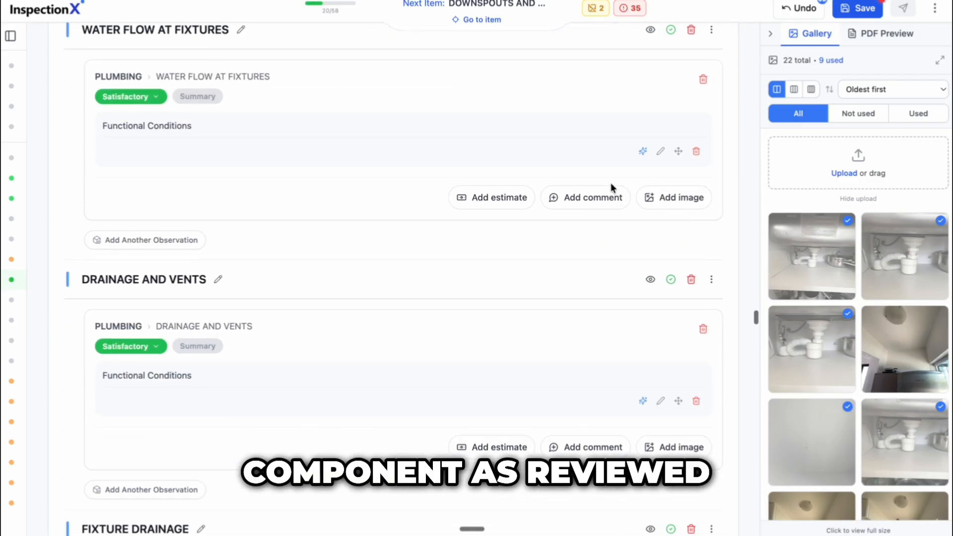
{"action": "scroll", "coordinate": [610, 185], "scroll_direction": "down", "scroll_amount": 20}
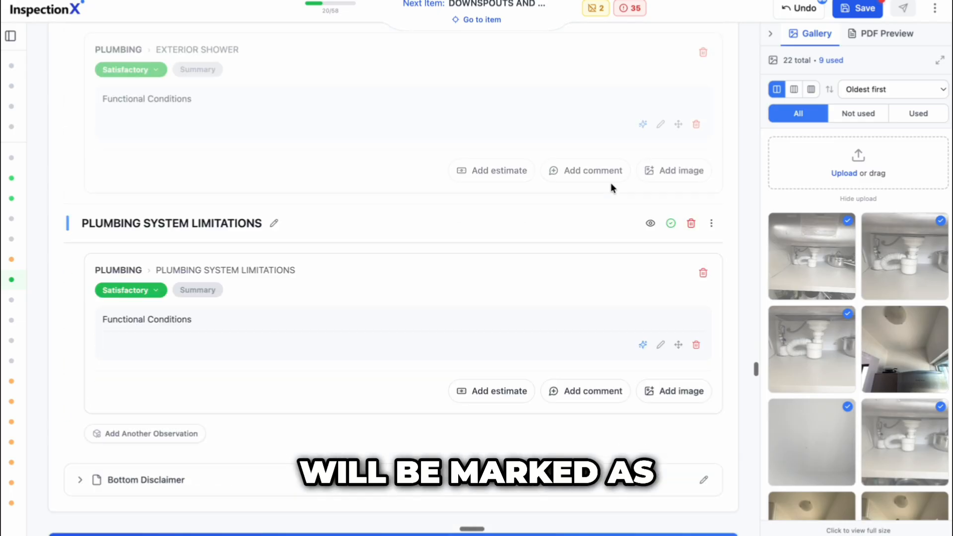
{"action": "scroll", "coordinate": [611, 187], "scroll_direction": "down", "scroll_amount": 1}
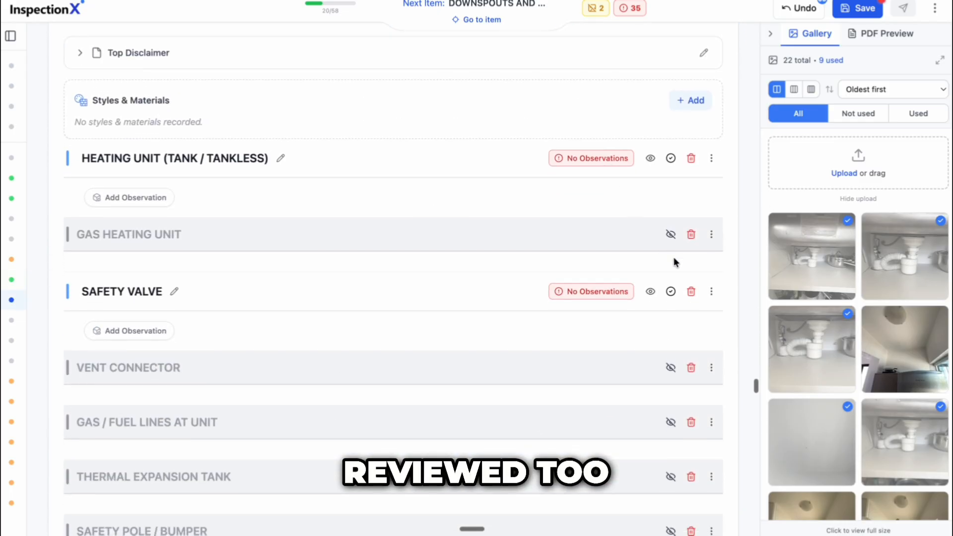
{"action": "left_click", "coordinate": [670, 293]}
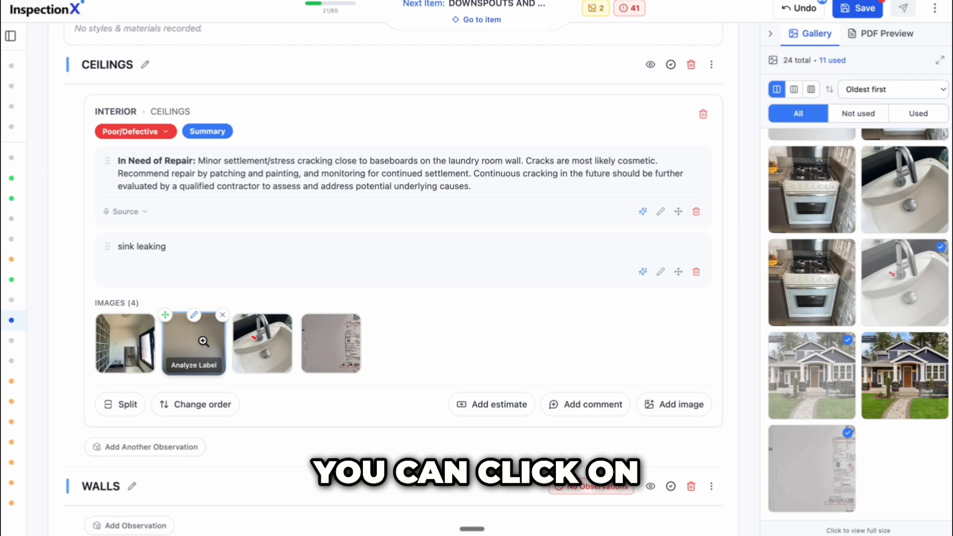
Add a red arrow annotation to the second image of the Ceilings observation and save the edited image
{"action": "left_click", "coordinate": [203, 341]}
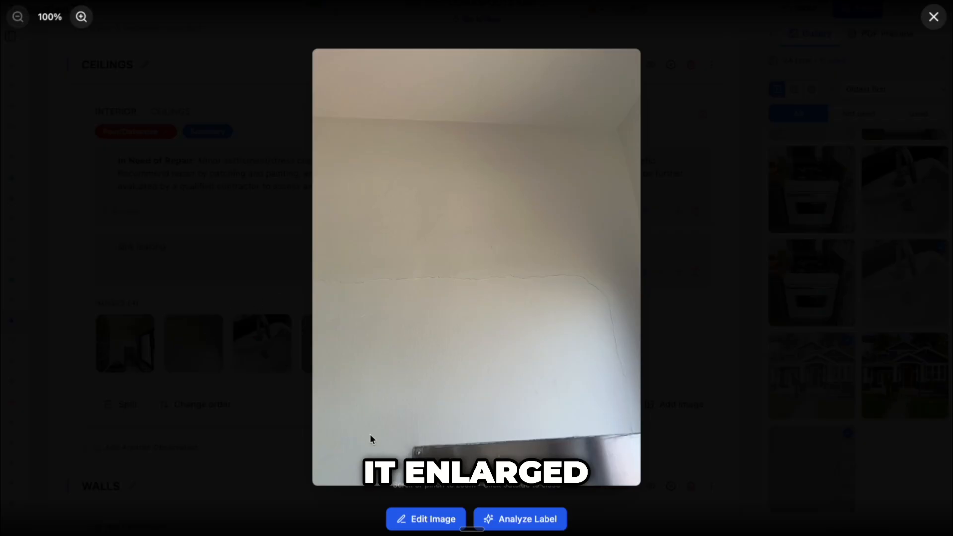
{"action": "left_click", "coordinate": [425, 518]}
{"action": "left_click", "coordinate": [398, 24]}
{"action": "left_click", "coordinate": [916, 24]}
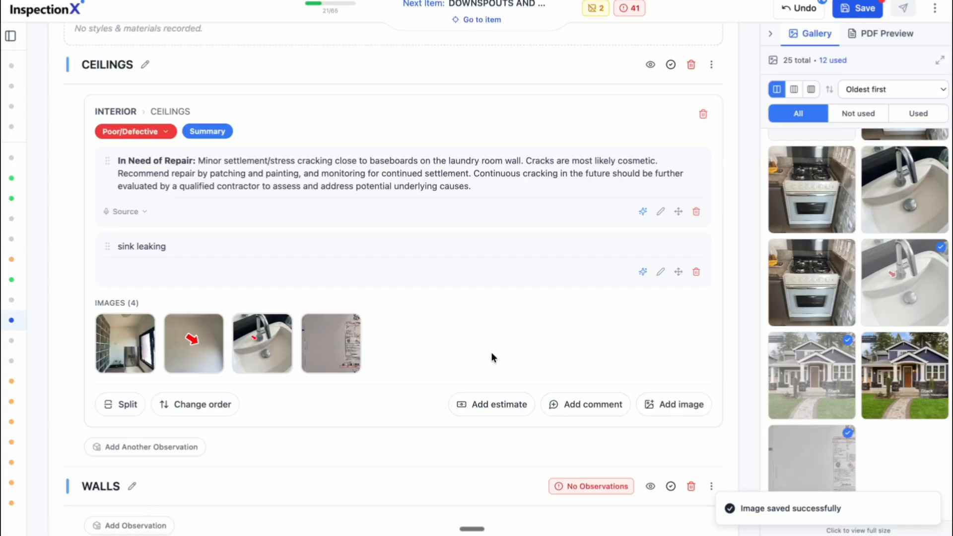
Analyze the label on the air conditioner image in the Ceilings observation to generate comments, and follow the CPSC recall link
{"action": "left_click", "coordinate": [341, 342]}
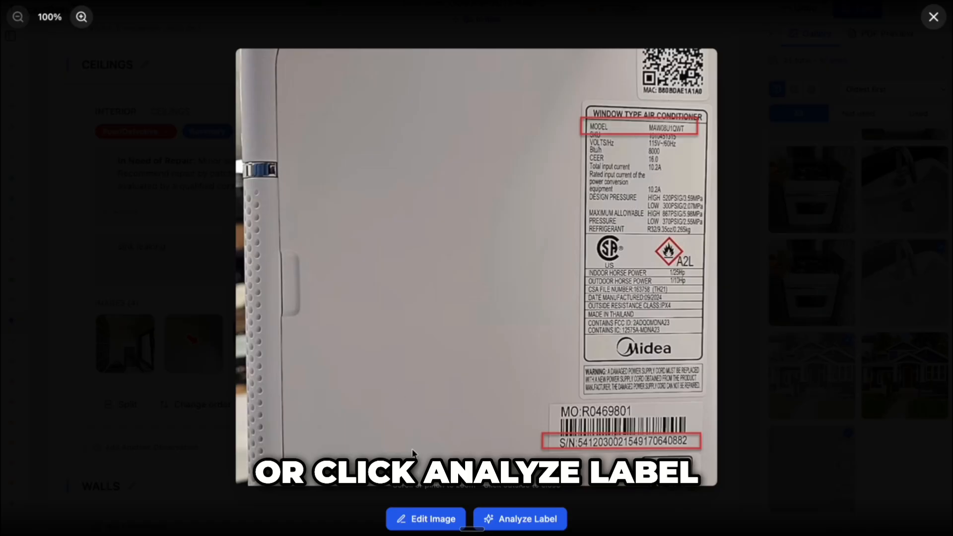
{"action": "left_click", "coordinate": [528, 520]}
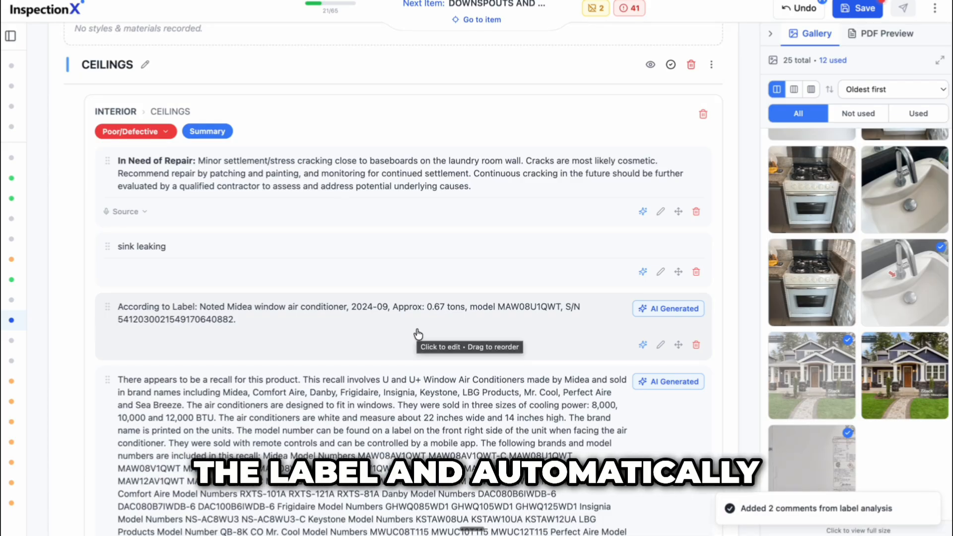
{"action": "scroll", "coordinate": [418, 334], "scroll_direction": "down", "scroll_amount": 4}
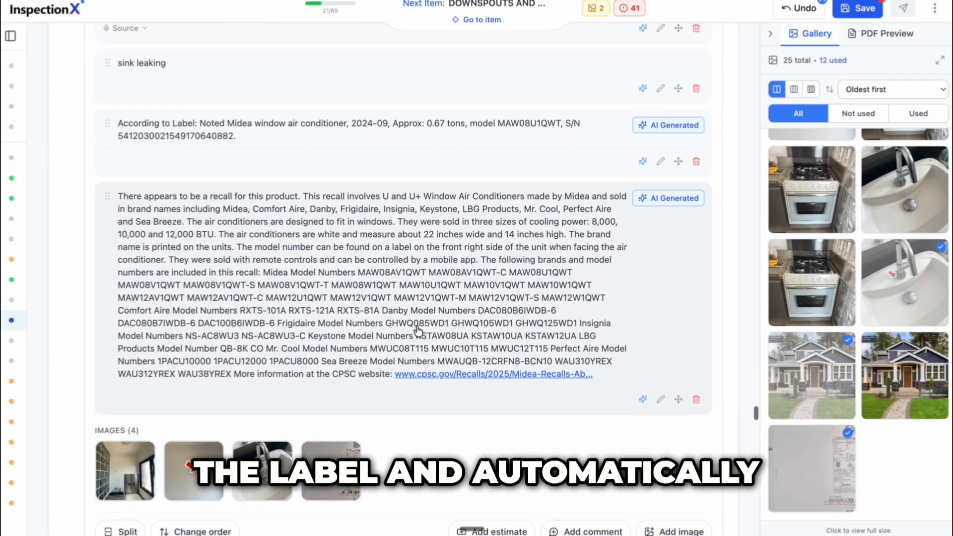
{"action": "left_click", "coordinate": [459, 374]}
{"action": "scroll", "coordinate": [457, 379], "scroll_direction": "down", "scroll_amount": 2}
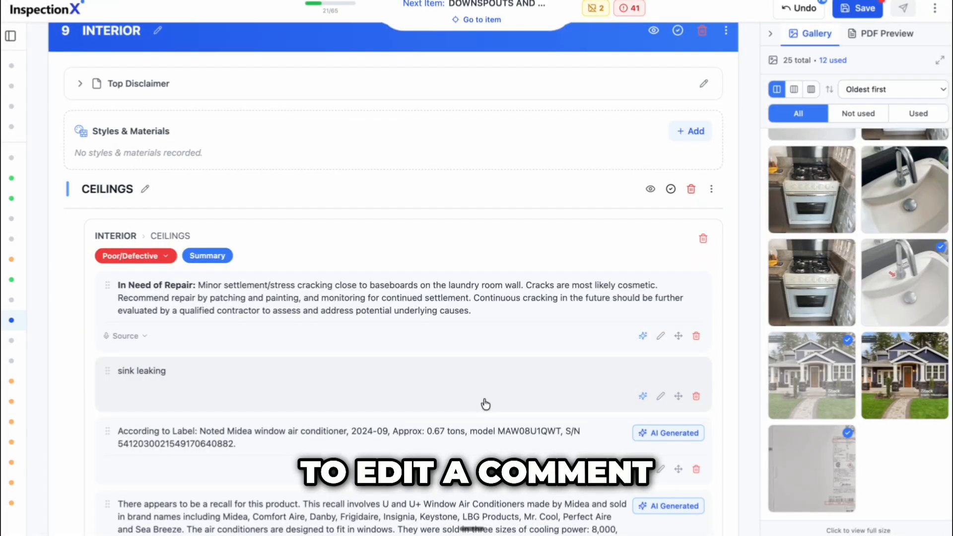
Open the "sink leaking" comment for editing and replace its text with the settlement cracking comment from the Ceilings template library
{"action": "left_click", "coordinate": [486, 404]}
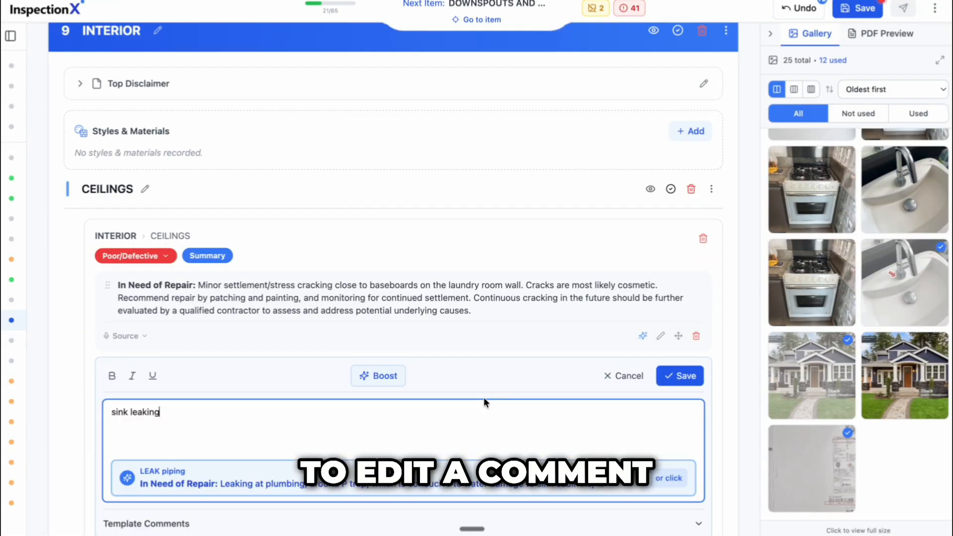
{"action": "left_click", "coordinate": [484, 416]}
{"action": "scroll", "coordinate": [487, 415], "scroll_direction": "down", "scroll_amount": 6}
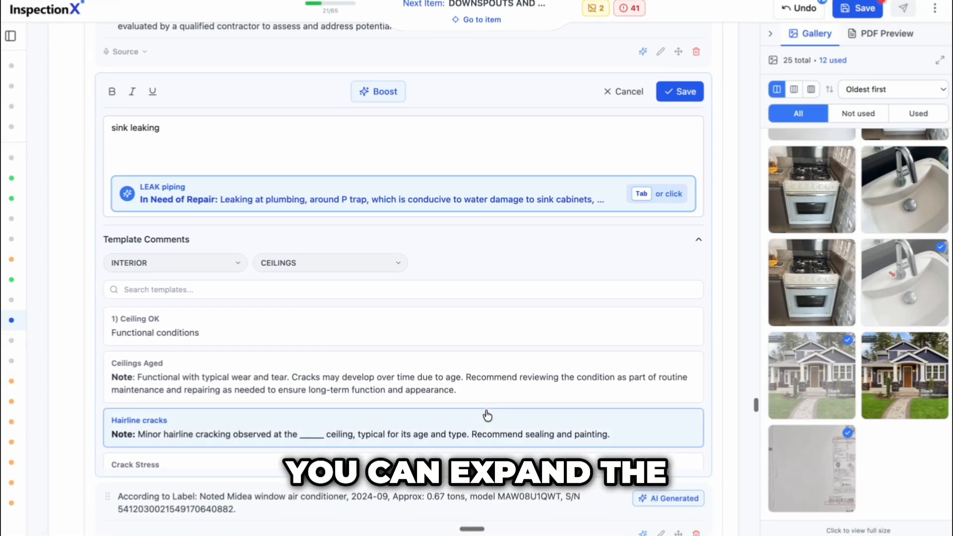
{"action": "left_click", "coordinate": [448, 366]}
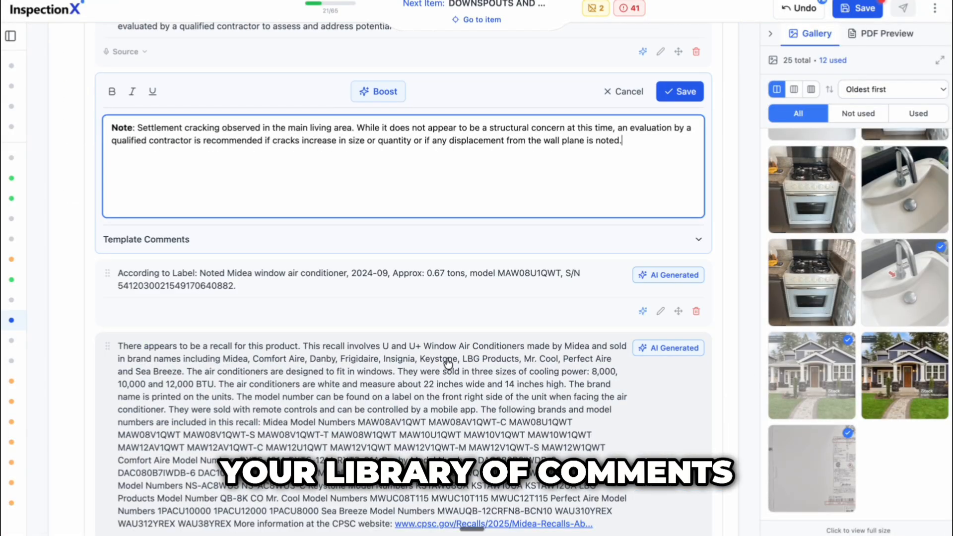
Replace the comment text with "settle", accept the suggested Settlement Cracks Vents comment, and save it
{"action": "scroll", "coordinate": [474, 189], "scroll_direction": "up", "scroll_amount": 3}
{"action": "left_click_drag", "start_coordinate": [627, 274], "coordinate": [80, 234]}
{"action": "key", "text": "BackSpace"}
{"action": "type", "text": "settle"}
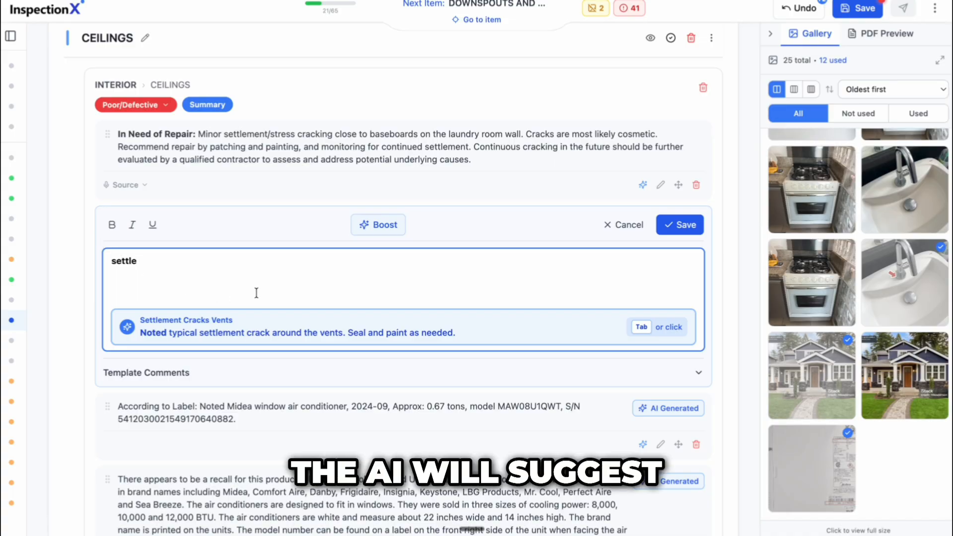
{"action": "key", "text": "Tab"}
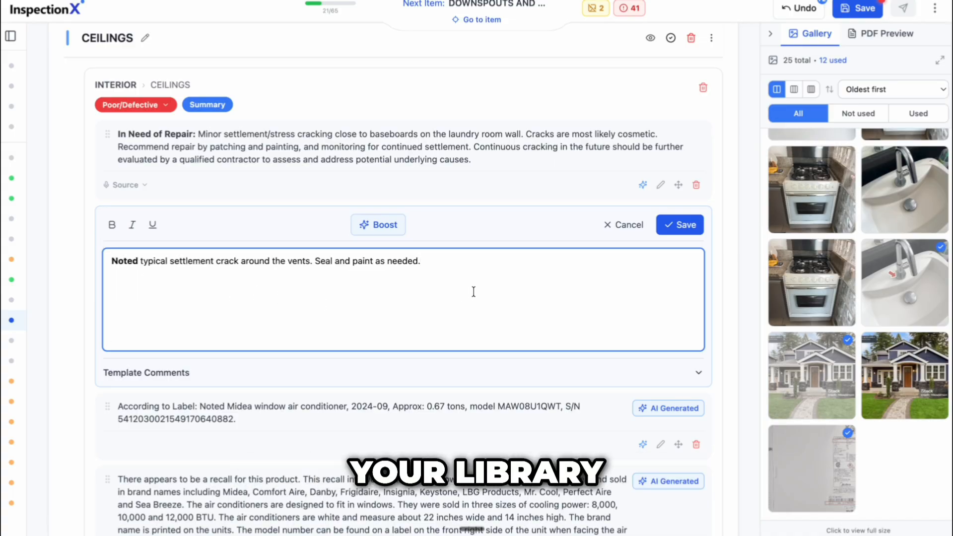
{"action": "left_click", "coordinate": [683, 228]}
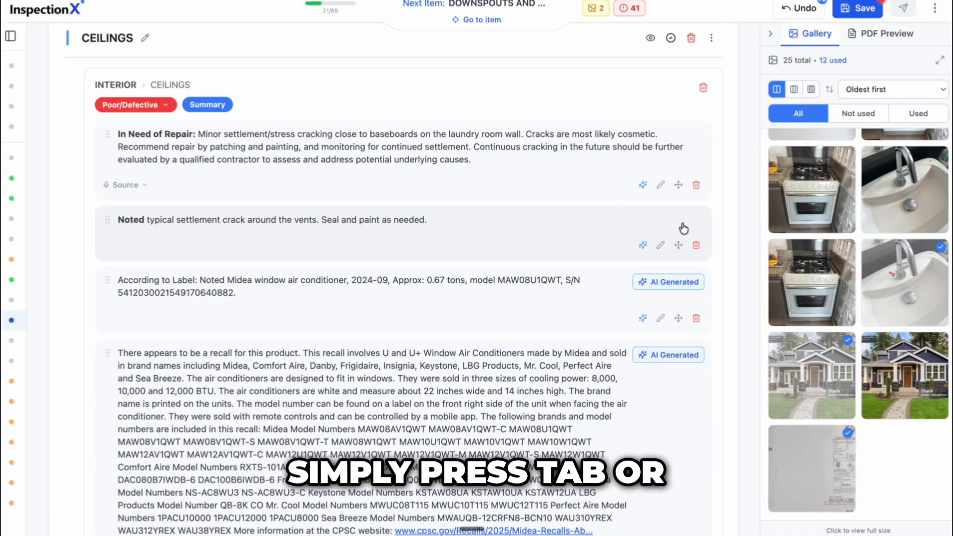
Boost the settlement crack comment with AI, accept the new wording, and move the comment to the Plumbing Drainage and Vents observation
{"action": "left_click", "coordinate": [640, 243]}
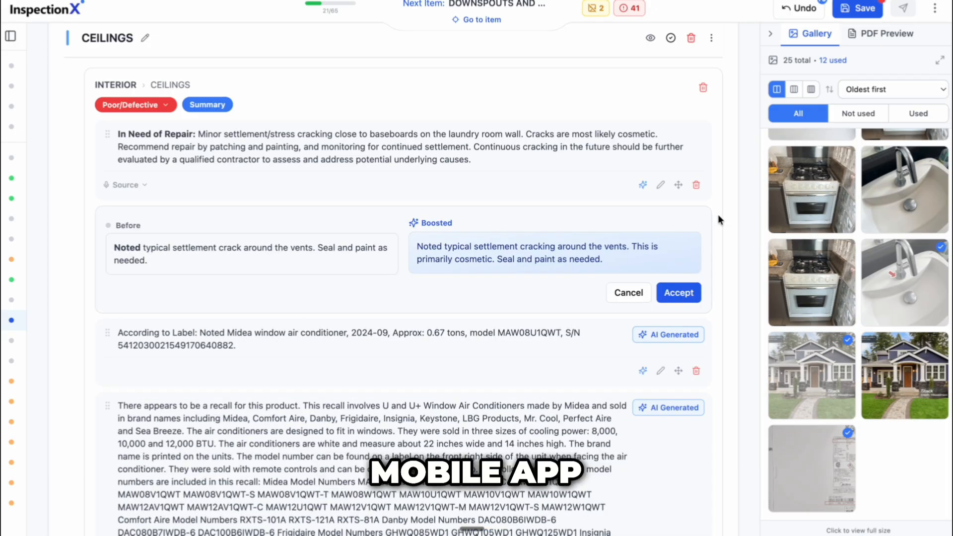
{"action": "left_click", "coordinate": [671, 293]}
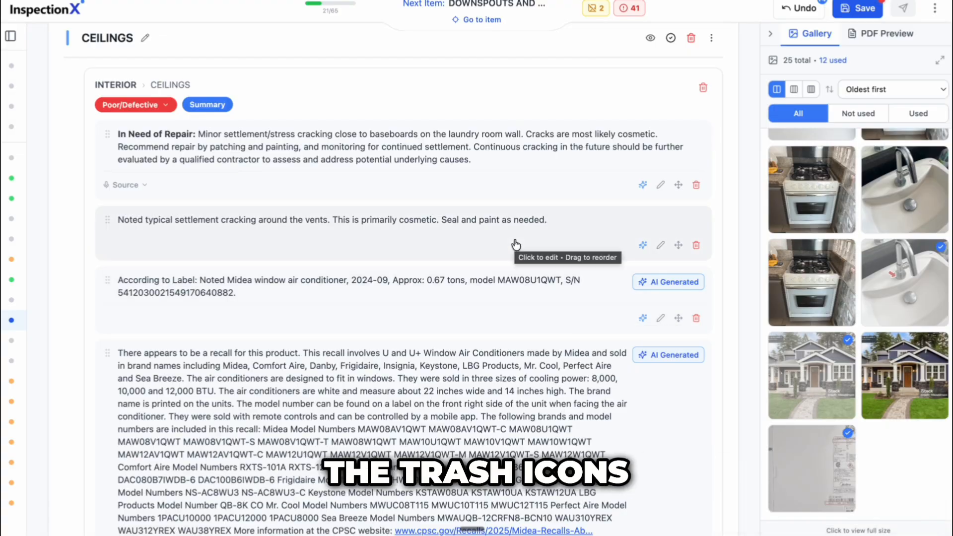
{"action": "left_click", "coordinate": [678, 247]}
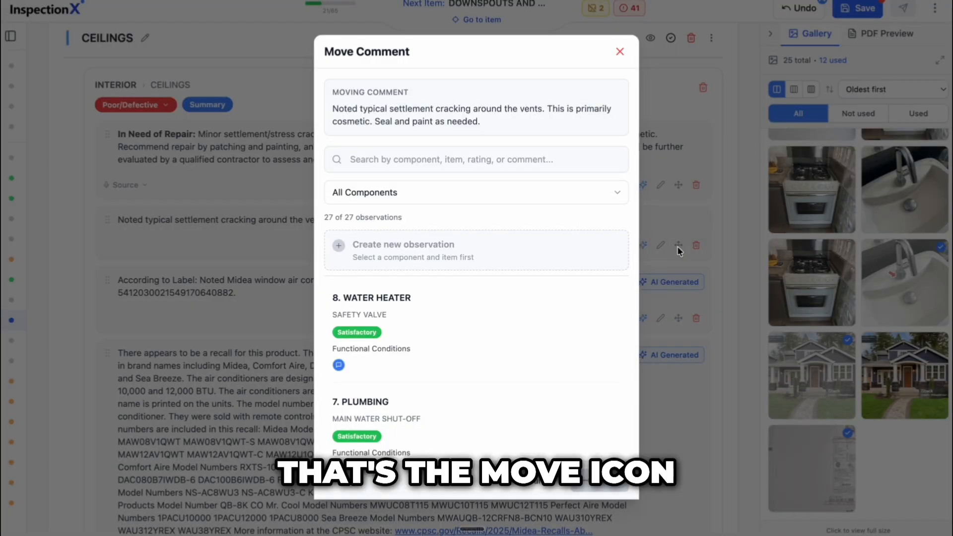
{"action": "scroll", "coordinate": [424, 341], "scroll_direction": "down", "scroll_amount": 5}
{"action": "scroll", "coordinate": [426, 341], "scroll_direction": "down", "scroll_amount": 1}
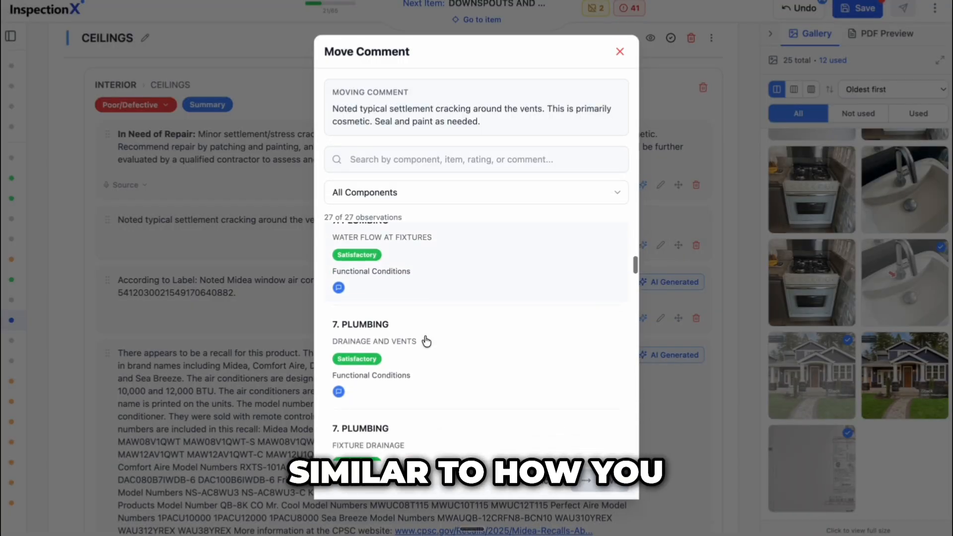
{"action": "left_click", "coordinate": [432, 356]}
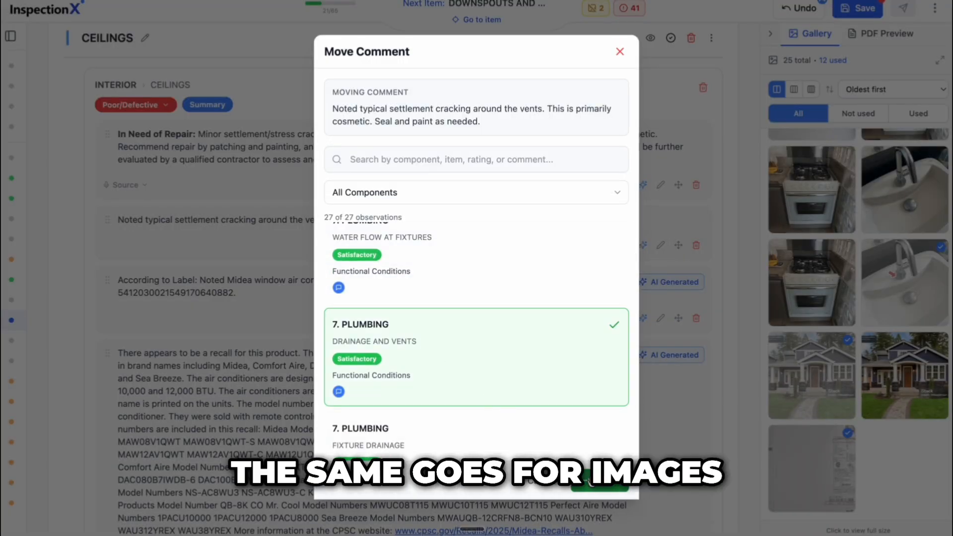
{"action": "left_click", "coordinate": [599, 484]}
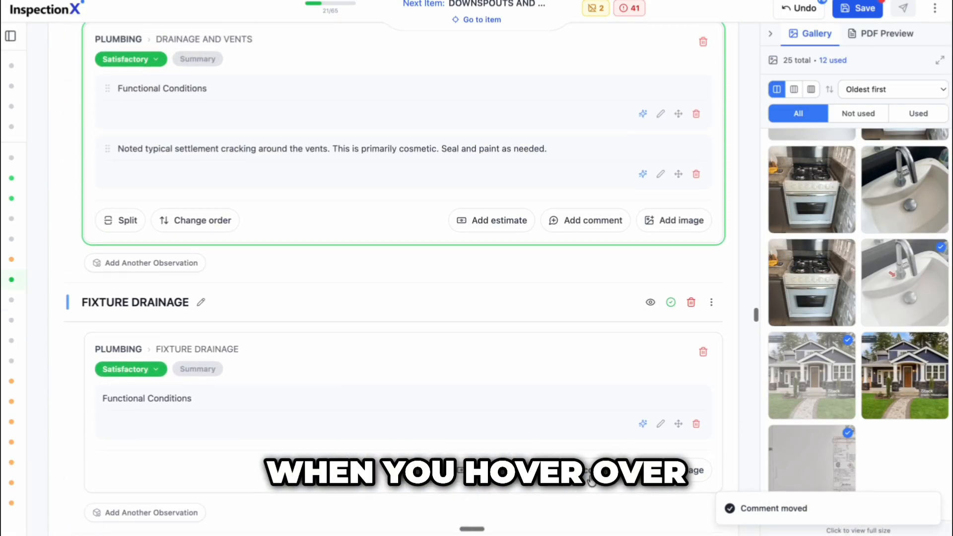
Move the air conditioner label image from the Ceilings observation to the Plumbing Water Flow at Fixtures observation
{"action": "mouse_move", "coordinate": [326, 415]}
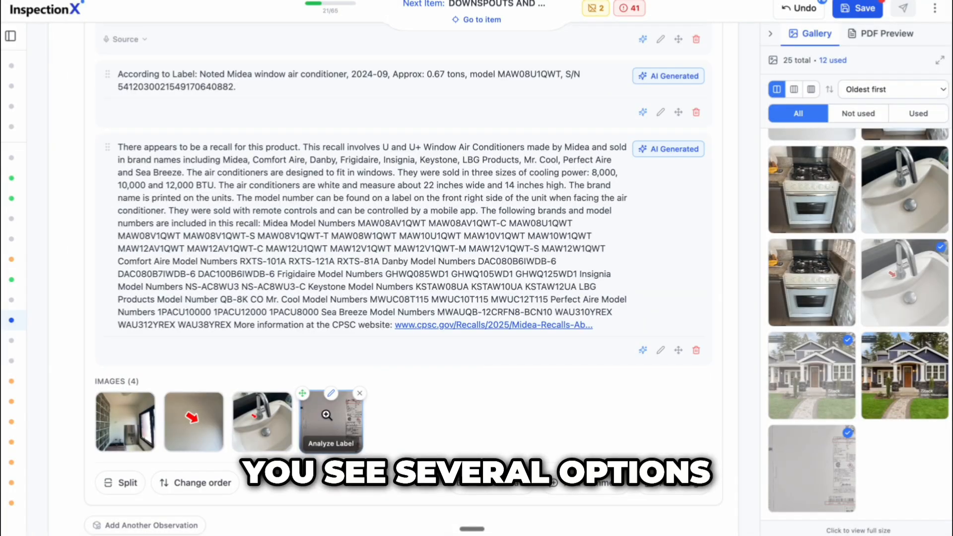
{"action": "left_click", "coordinate": [302, 394]}
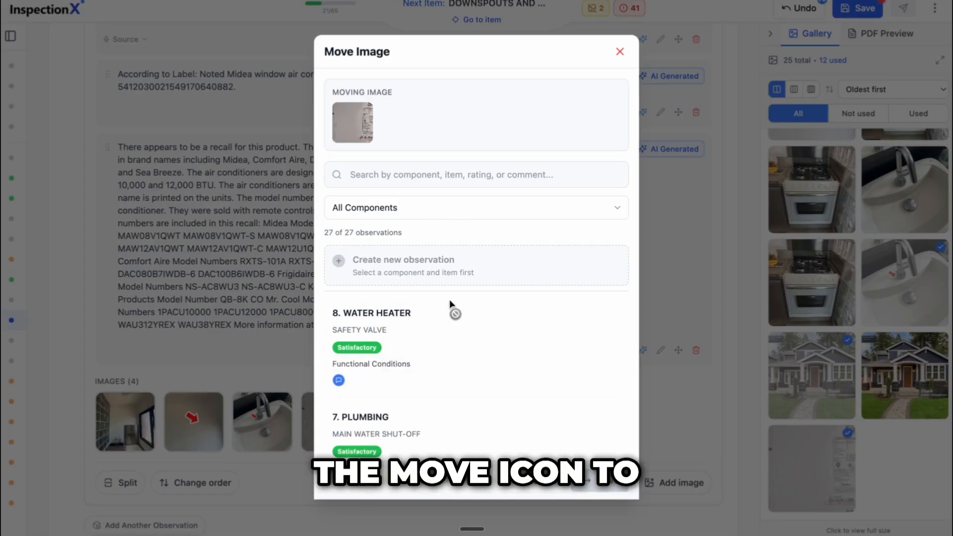
{"action": "scroll", "coordinate": [448, 307], "scroll_direction": "down", "scroll_amount": 5}
{"action": "left_click", "coordinate": [442, 316]}
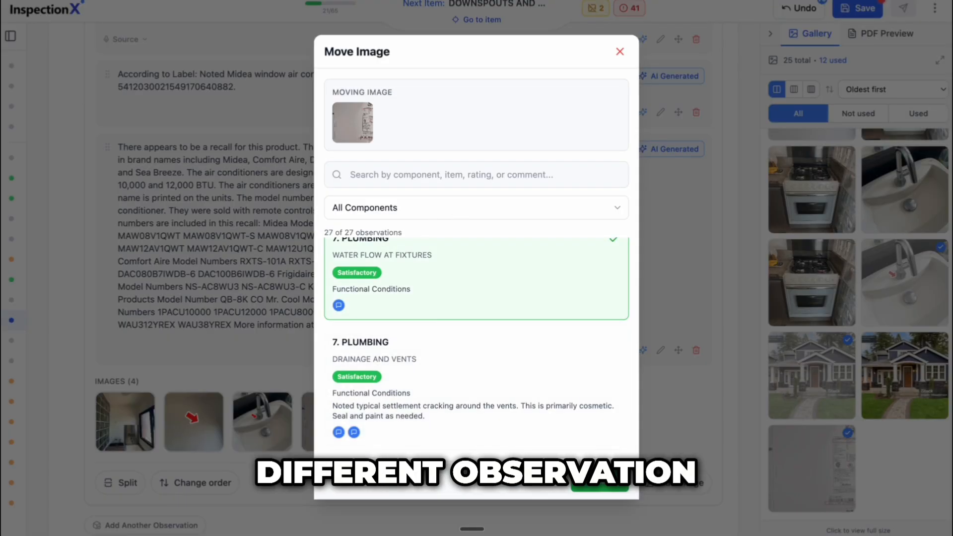
{"action": "left_click", "coordinate": [598, 485]}
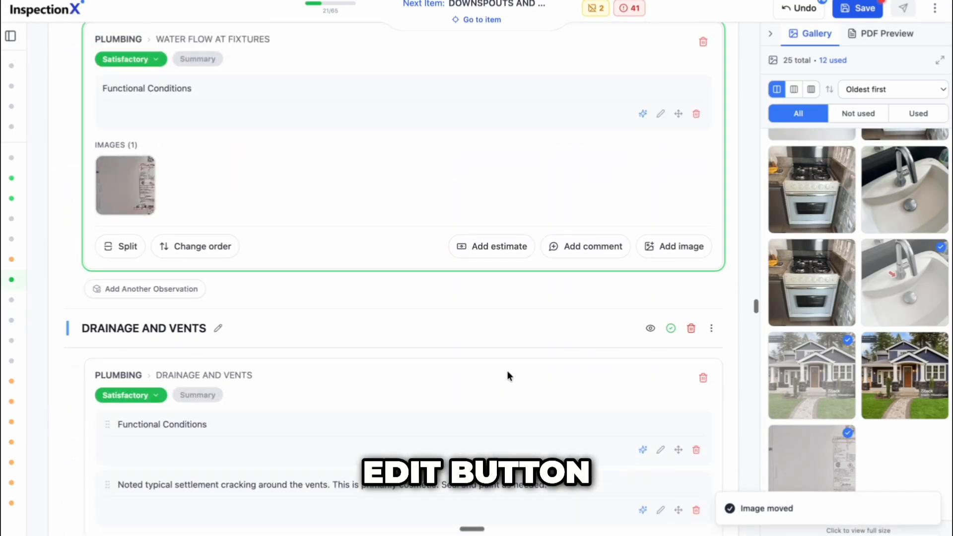
{"action": "mouse_move", "coordinate": [119, 193]}
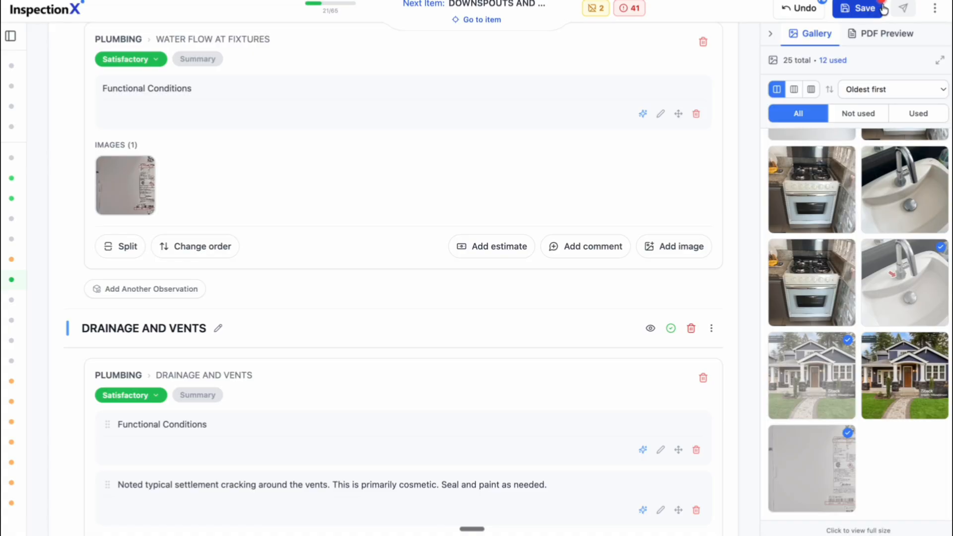
Add a Four Point form to the report
{"action": "left_click", "coordinate": [936, 11]}
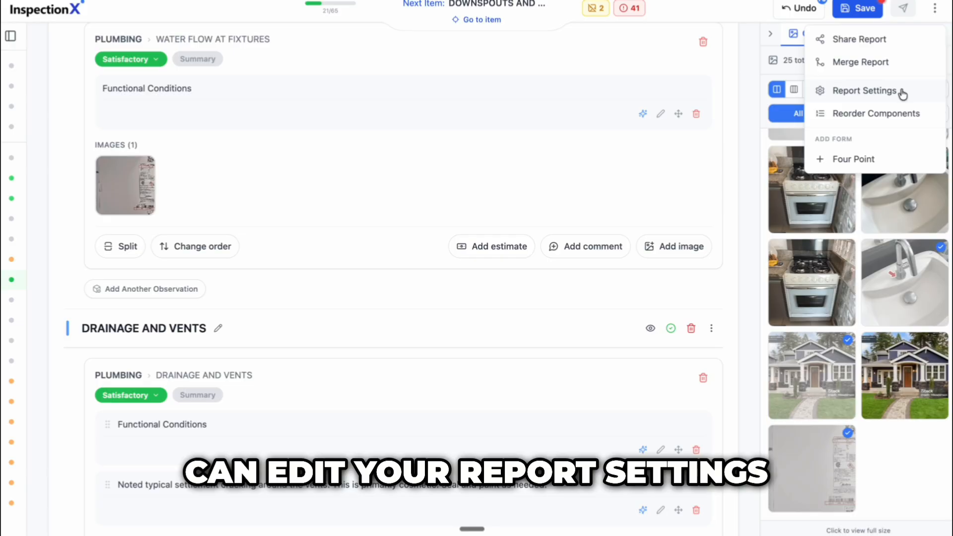
{"action": "left_click", "coordinate": [882, 163]}
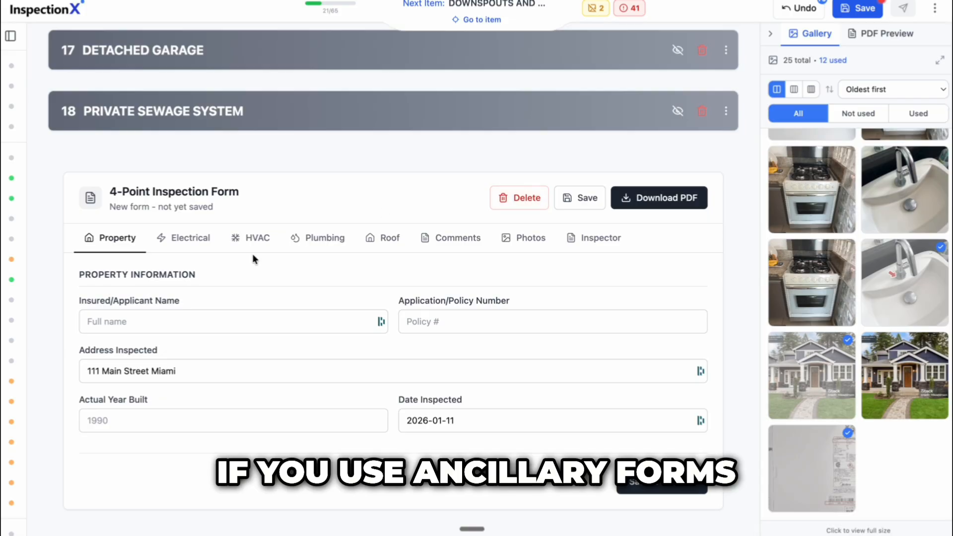
Look through the Electrical, HVAC, Plumbing, Roof, Comments and Photos sections of the 4-Point Inspection Form
{"action": "left_click", "coordinate": [196, 239]}
{"action": "scroll", "coordinate": [275, 314], "scroll_direction": "down", "scroll_amount": 1}
{"action": "scroll", "coordinate": [270, 292], "scroll_direction": "down", "scroll_amount": 3}
{"action": "left_click", "coordinate": [256, 67]}
{"action": "scroll", "coordinate": [315, 121], "scroll_direction": "up", "scroll_amount": 1}
{"action": "left_click", "coordinate": [342, 130]}
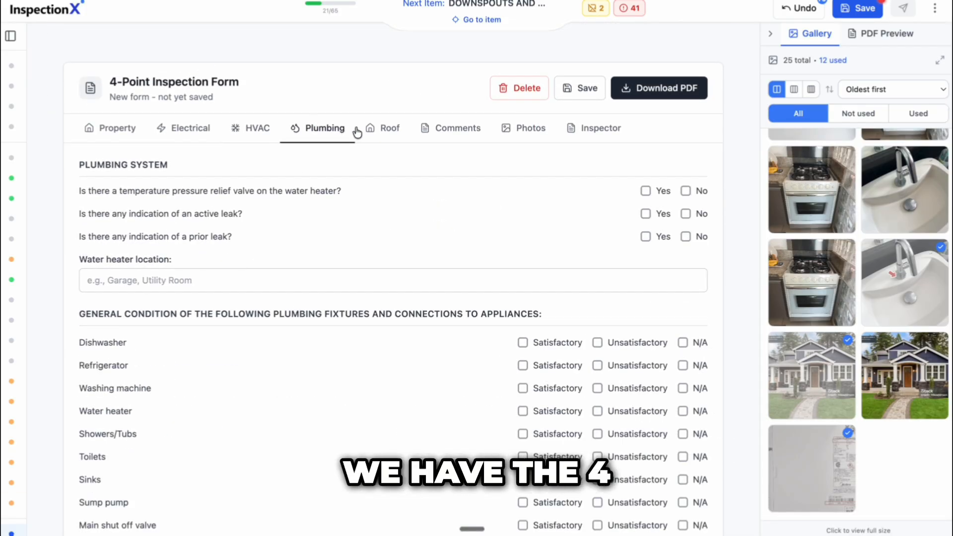
{"action": "left_click", "coordinate": [384, 128]}
{"action": "left_click", "coordinate": [437, 128]}
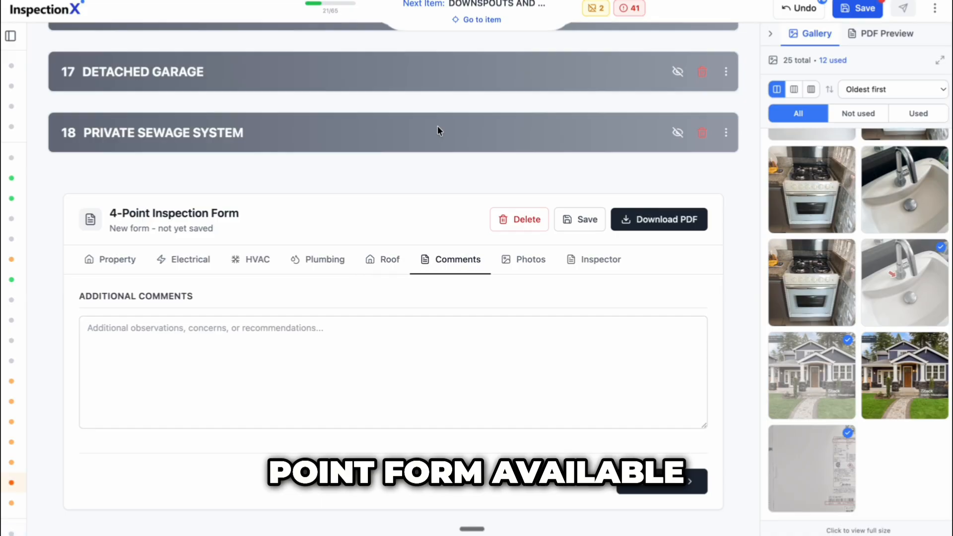
{"action": "left_click", "coordinate": [530, 257]}
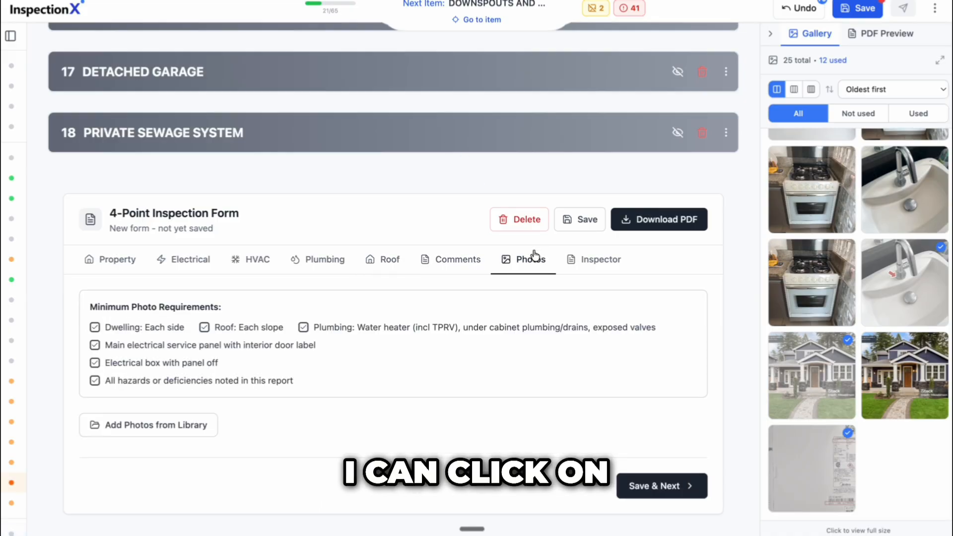
Download the 4-Point Inspection Form as a PDF, checking all pages in the print preview before saving
{"action": "left_click", "coordinate": [653, 227]}
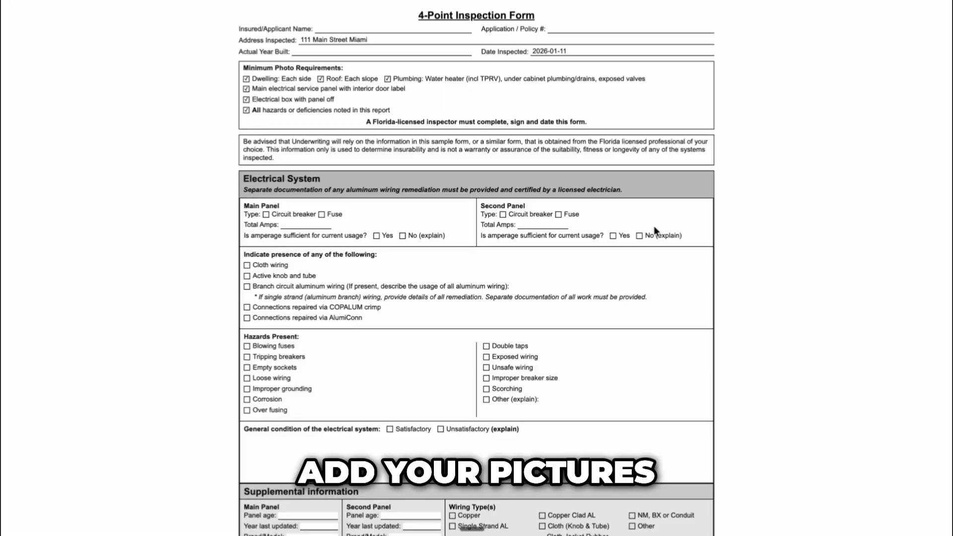
{"action": "scroll", "coordinate": [653, 225], "scroll_direction": "down", "scroll_amount": 6}
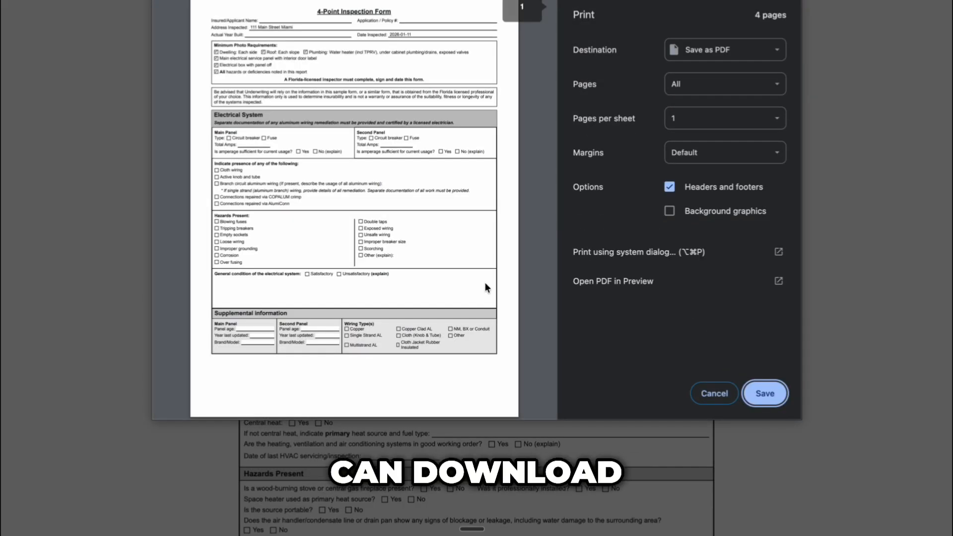
{"action": "scroll", "coordinate": [484, 282], "scroll_direction": "down", "scroll_amount": 15}
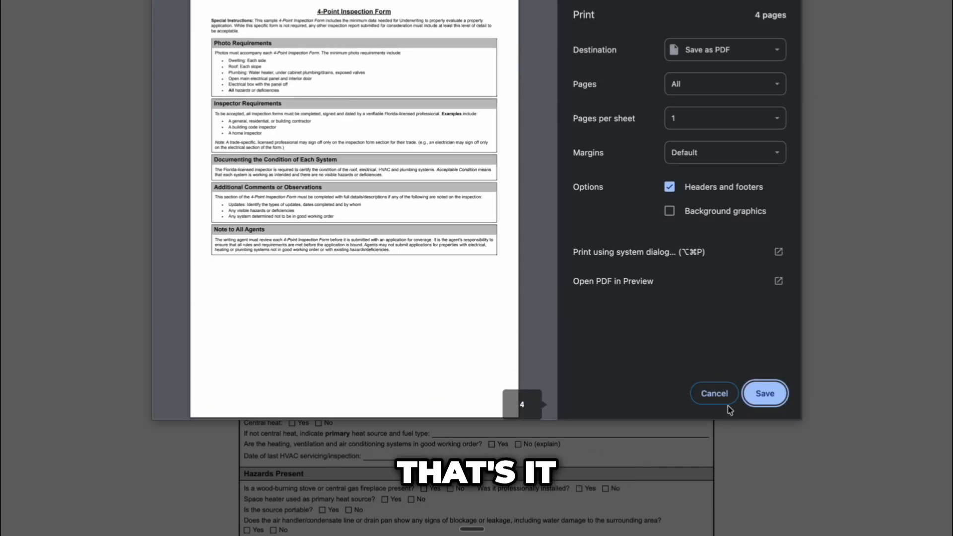
{"action": "left_click", "coordinate": [762, 394]}
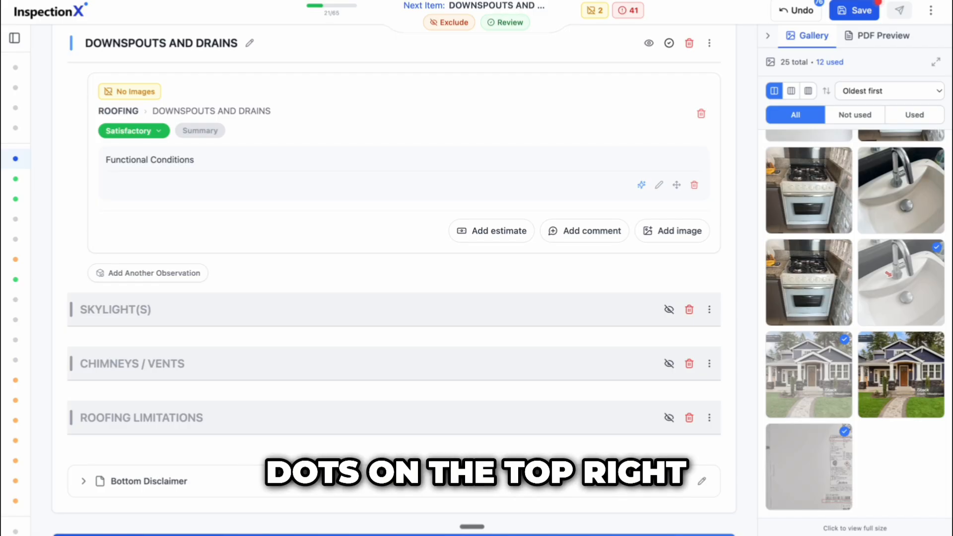
Review the report settings for AI features, comments and review workflow, including the default comment text, and save them
{"action": "left_click", "coordinate": [931, 11]}
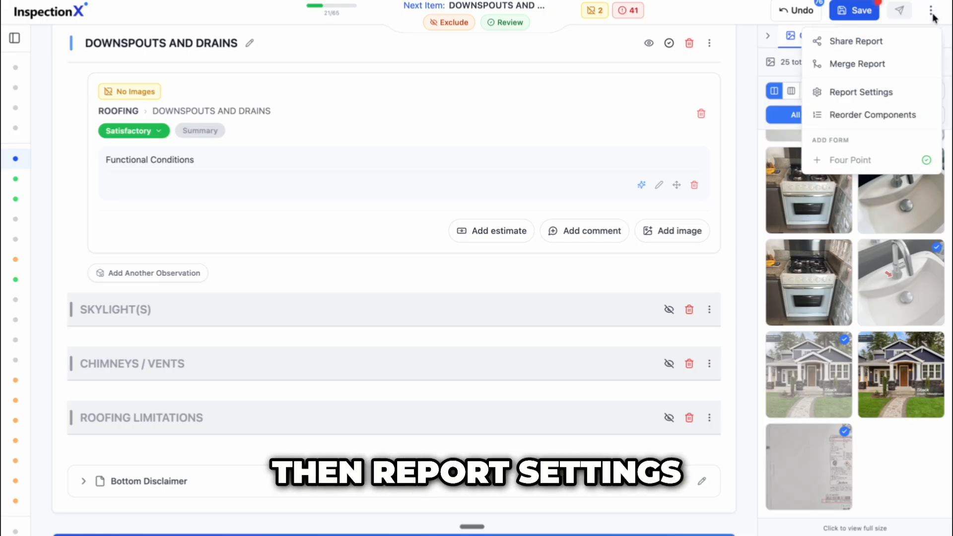
{"action": "left_click", "coordinate": [892, 91]}
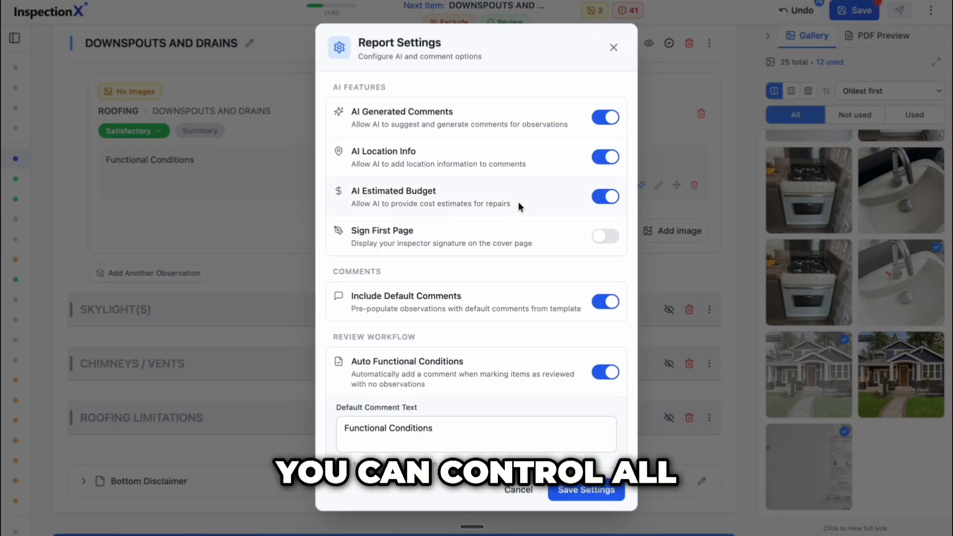
{"action": "scroll", "coordinate": [542, 126], "scroll_direction": "down", "scroll_amount": 1}
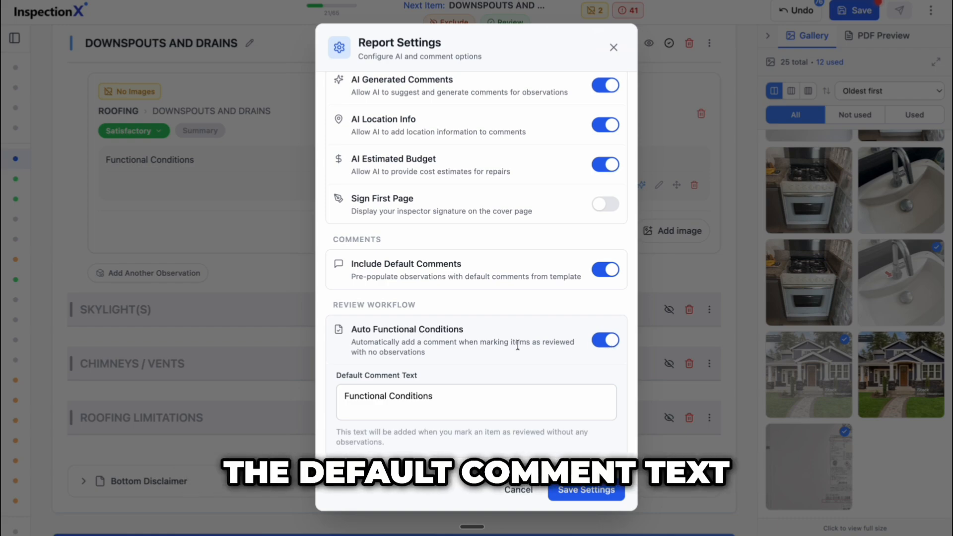
{"action": "left_click_drag", "start_coordinate": [447, 397], "coordinate": [323, 396]}
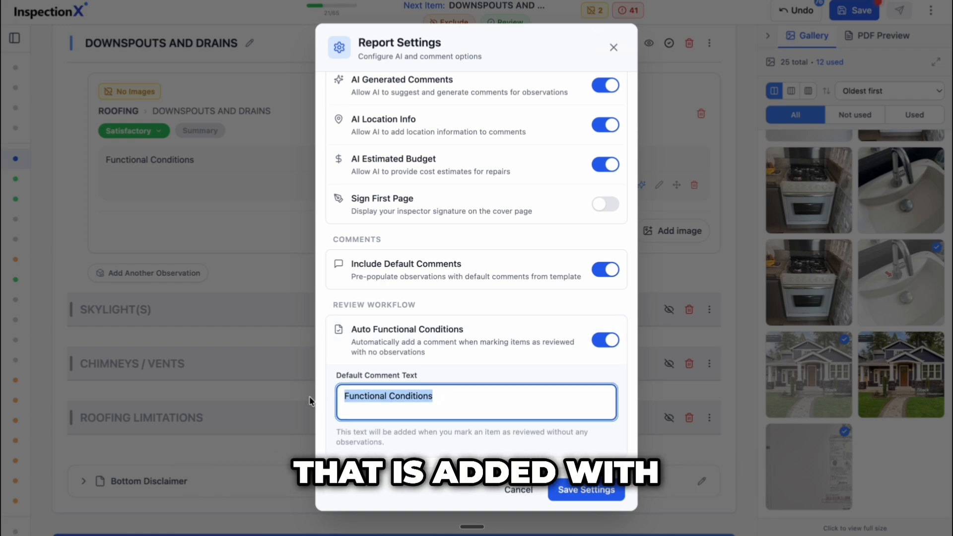
{"action": "key", "text": "Left"}
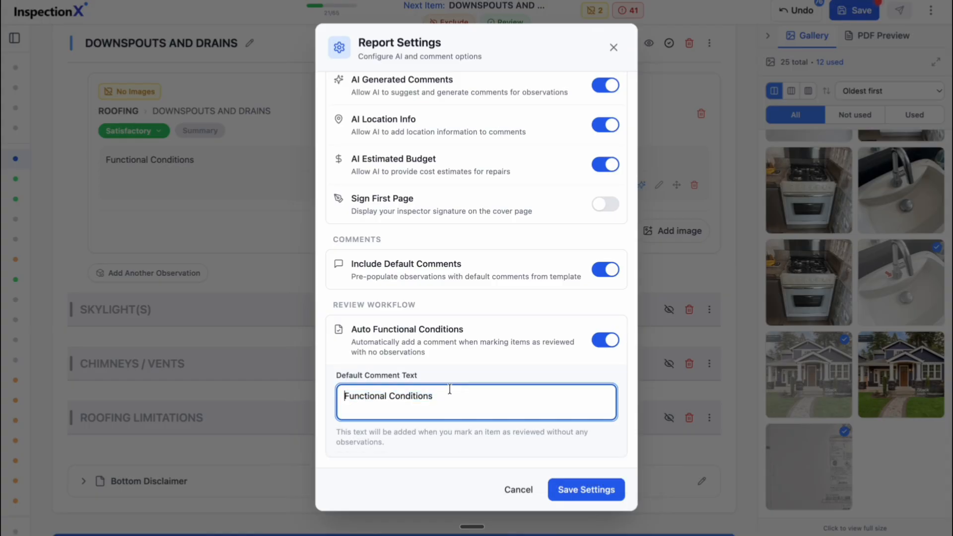
{"action": "left_click", "coordinate": [587, 490]}
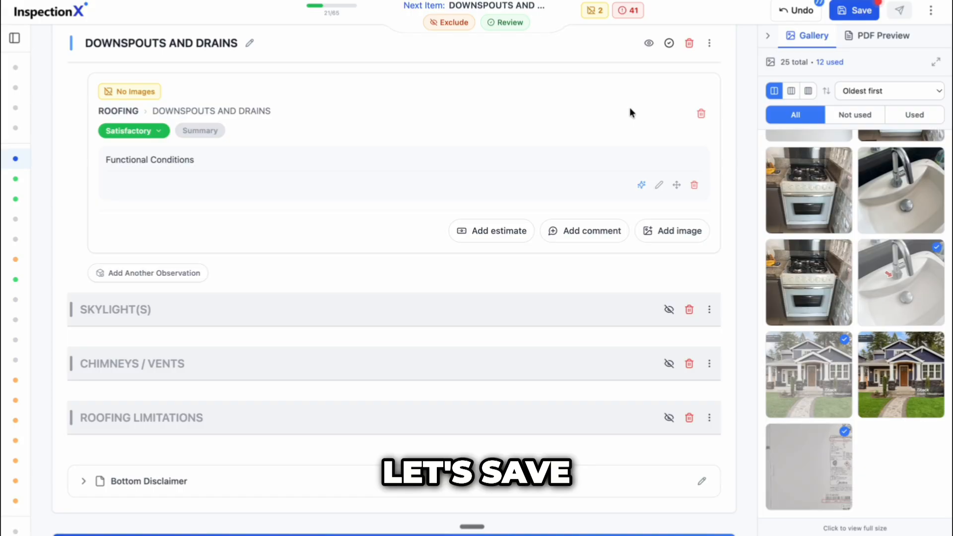
Save the report and return to the list of reports
{"action": "left_click", "coordinate": [854, 10]}
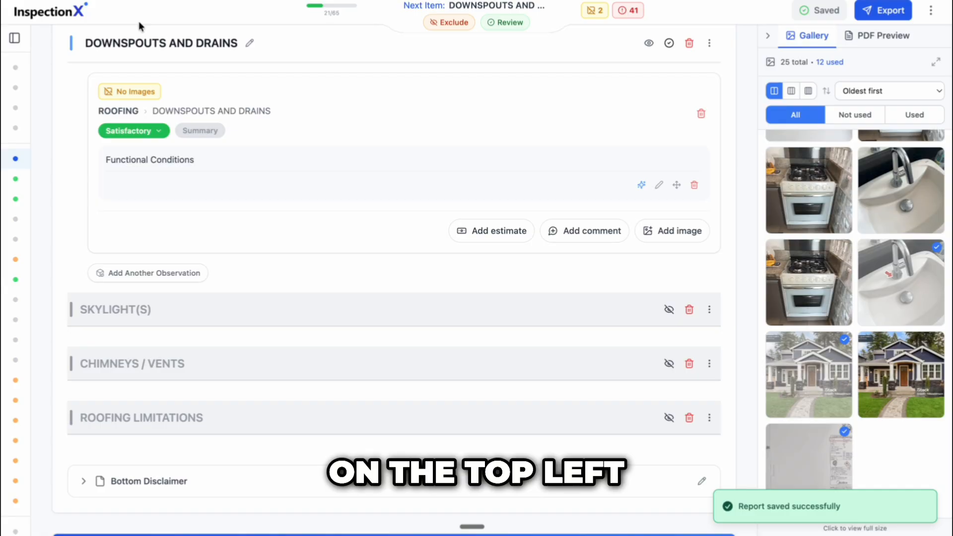
{"action": "left_click", "coordinate": [56, 15]}
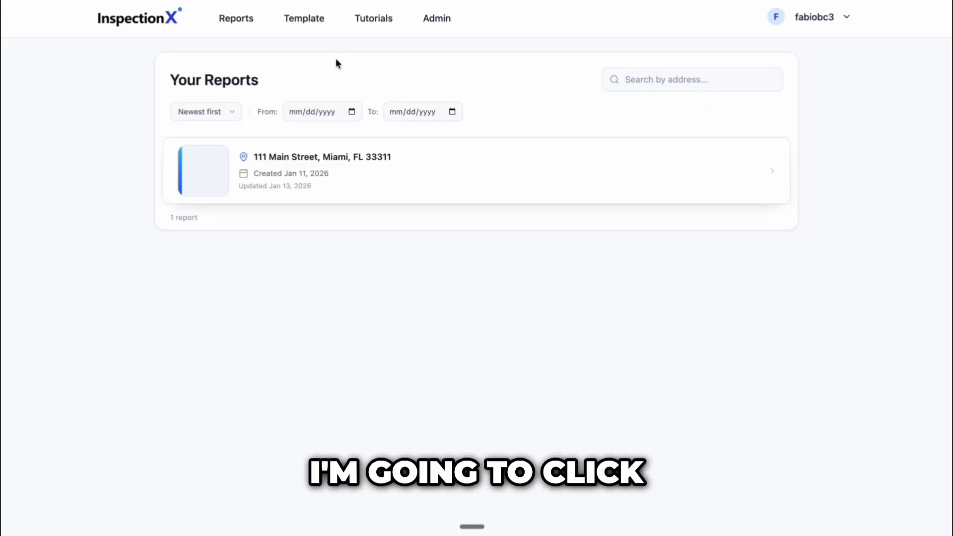
Look through the default Report Settings in Profile Settings, covering AI features, functional conditions and comment style
{"action": "left_click", "coordinate": [834, 28]}
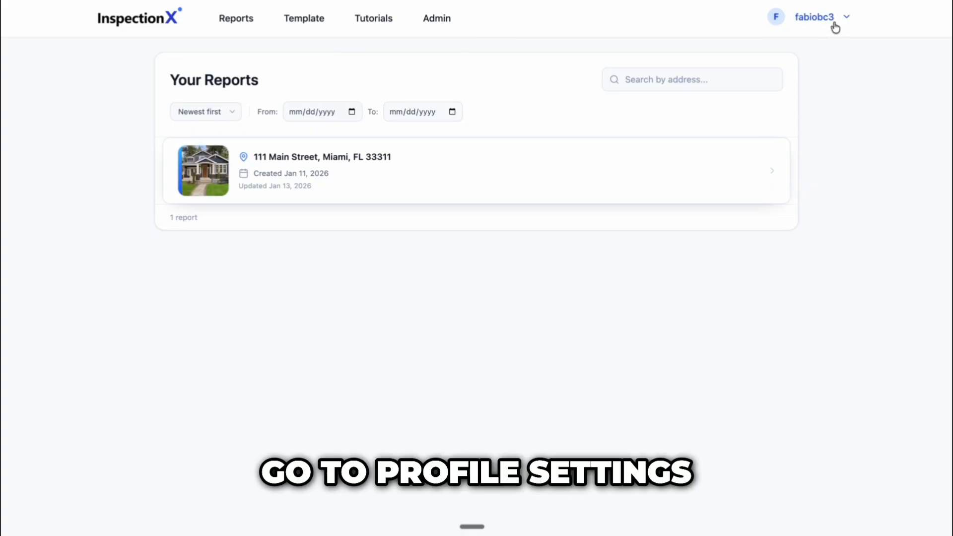
{"action": "left_click", "coordinate": [814, 53]}
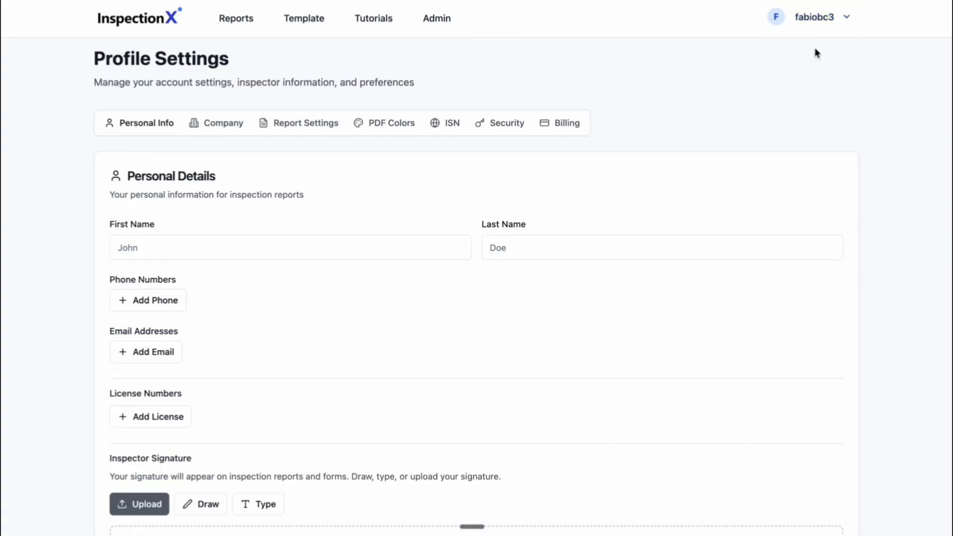
{"action": "left_click", "coordinate": [333, 128]}
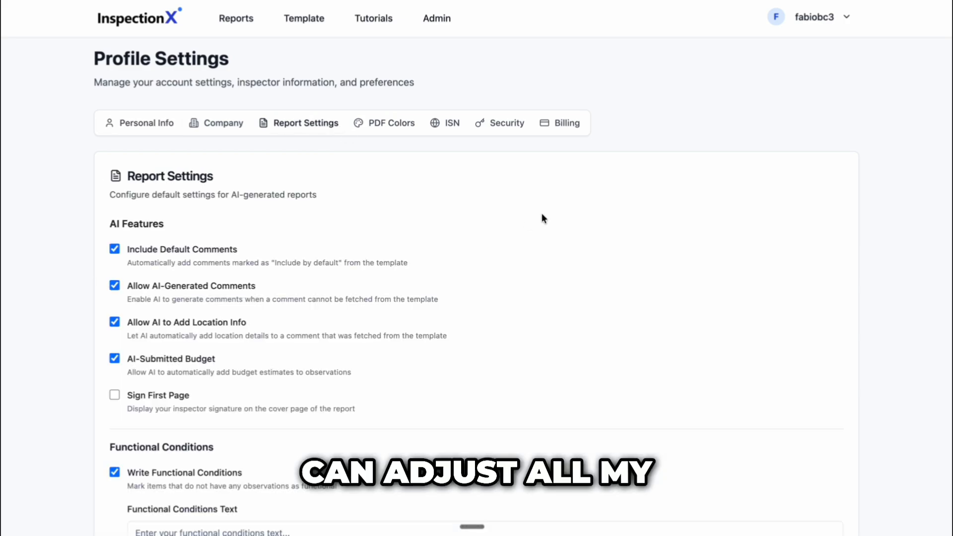
{"action": "scroll", "coordinate": [541, 213], "scroll_direction": "down", "scroll_amount": 3}
{"action": "scroll", "coordinate": [542, 216], "scroll_direction": "down", "scroll_amount": 5}
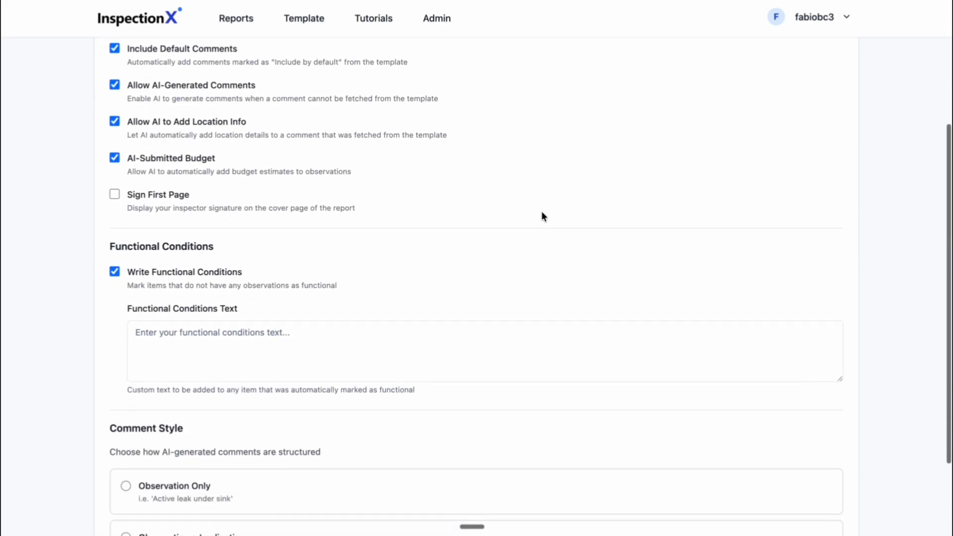
{"action": "scroll", "coordinate": [543, 216], "scroll_direction": "up", "scroll_amount": 7}
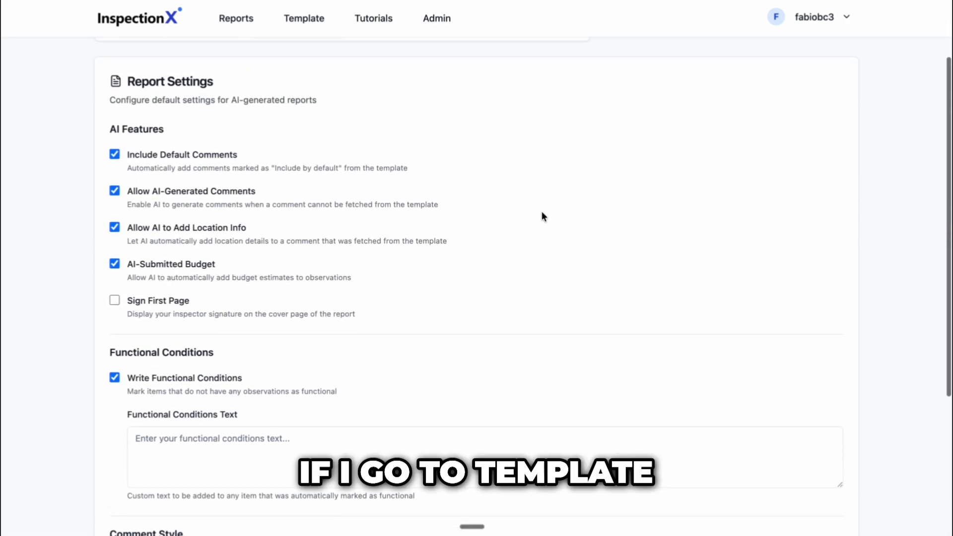
Examine the Default Template's ratings, including the default rating for observations without comments
{"action": "left_click", "coordinate": [304, 19]}
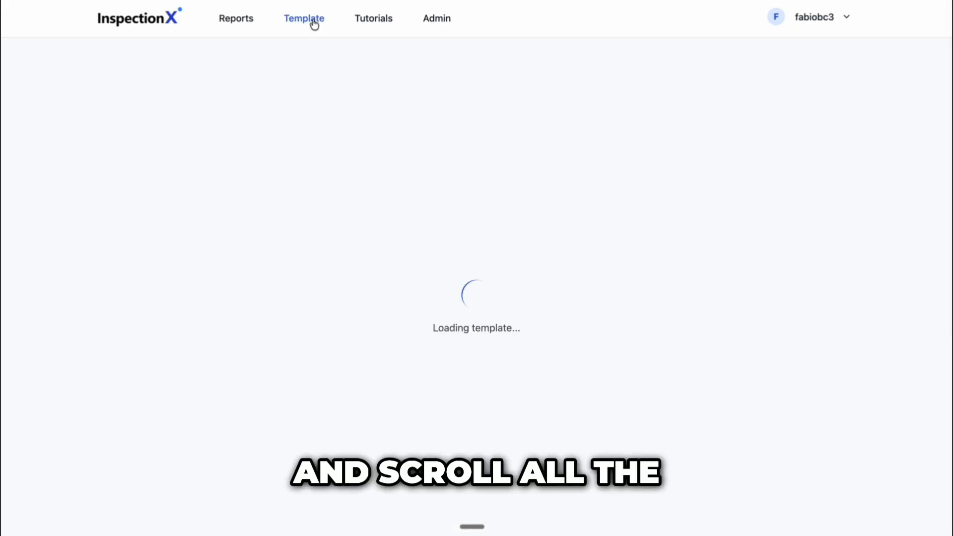
{"action": "scroll", "coordinate": [109, 358], "scroll_direction": "down", "scroll_amount": 2}
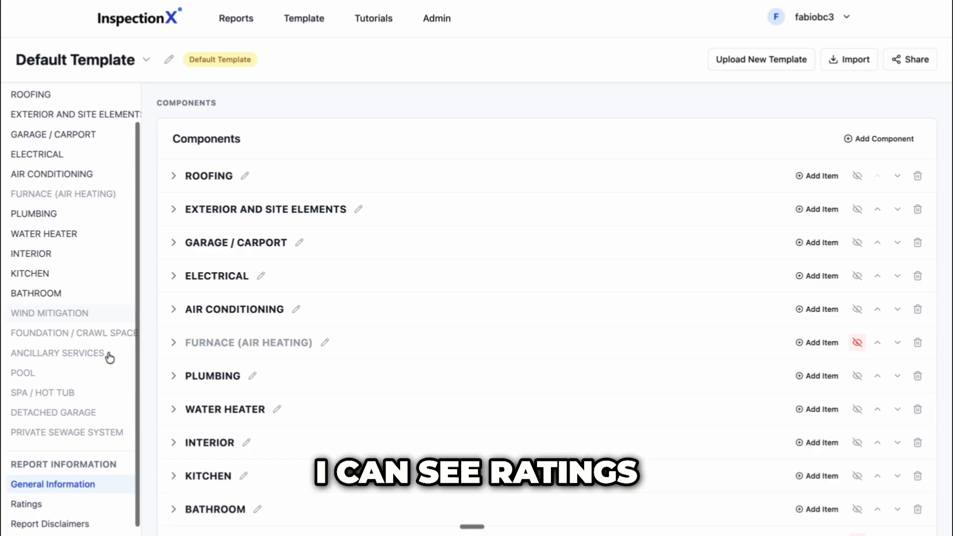
{"action": "left_click", "coordinate": [82, 511]}
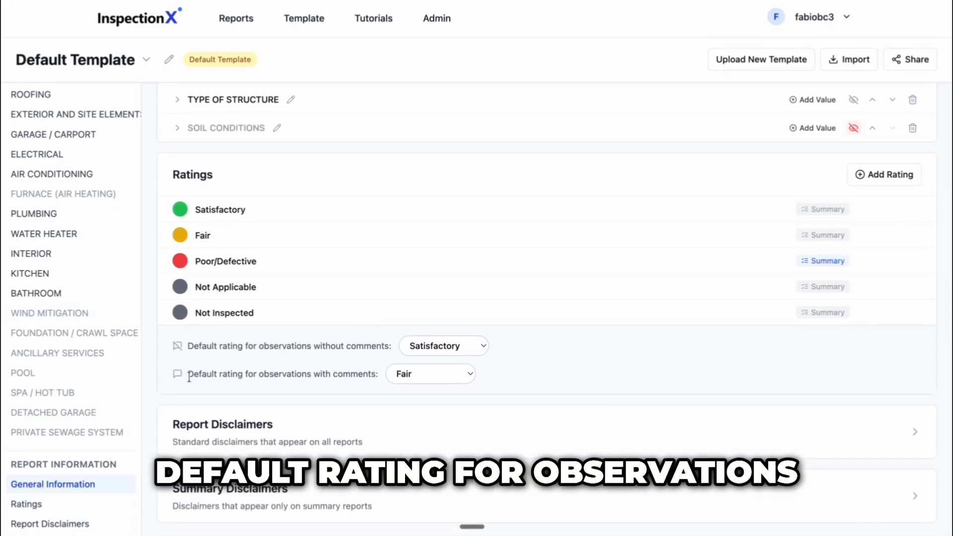
{"action": "left_click_drag", "start_coordinate": [184, 345], "coordinate": [385, 349]}
{"action": "left_click", "coordinate": [391, 347]}
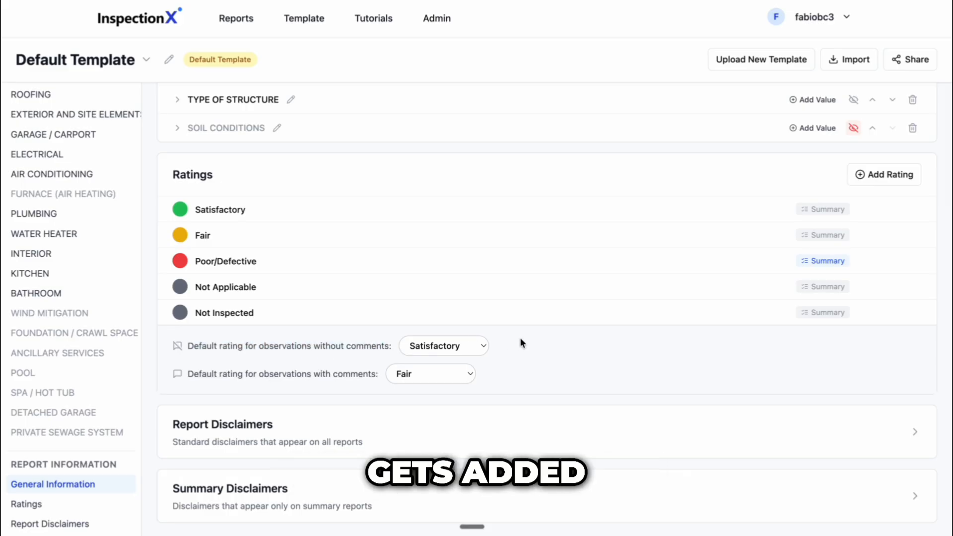